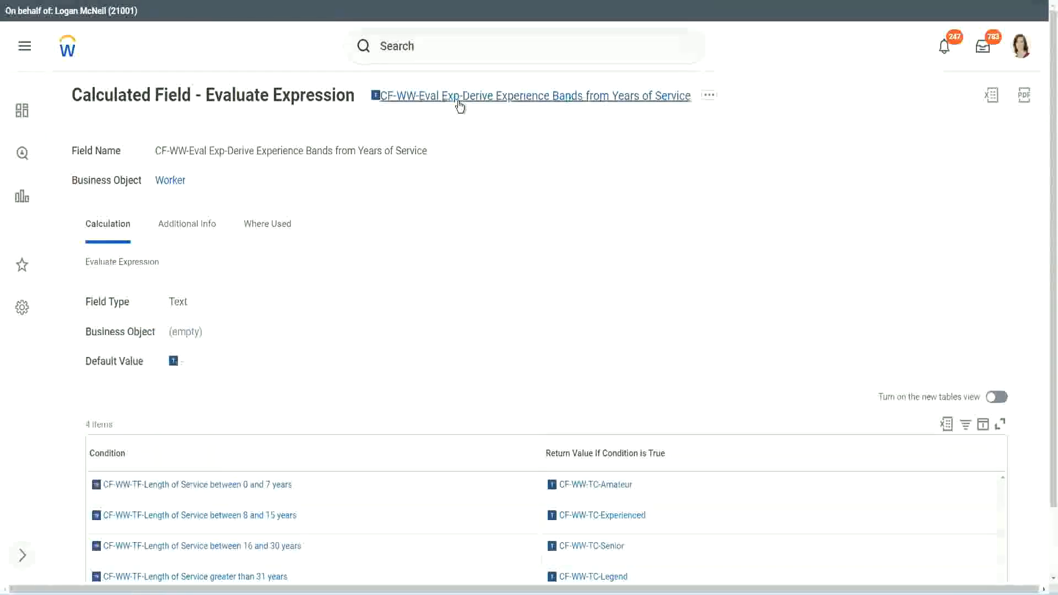
right_click(458, 99)
click(497, 163)
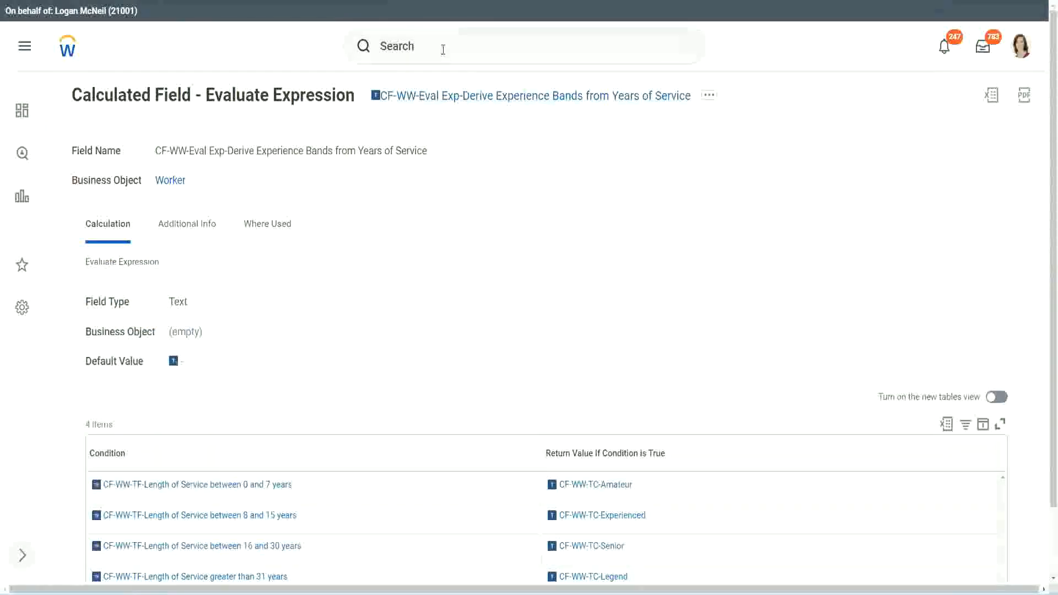
click(443, 50)
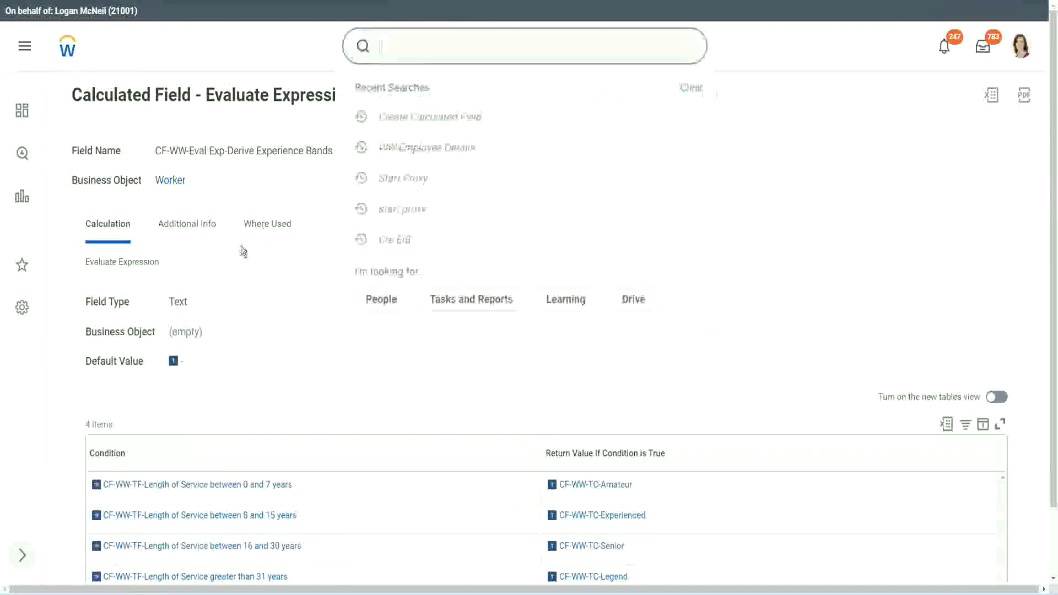
click(749, 125)
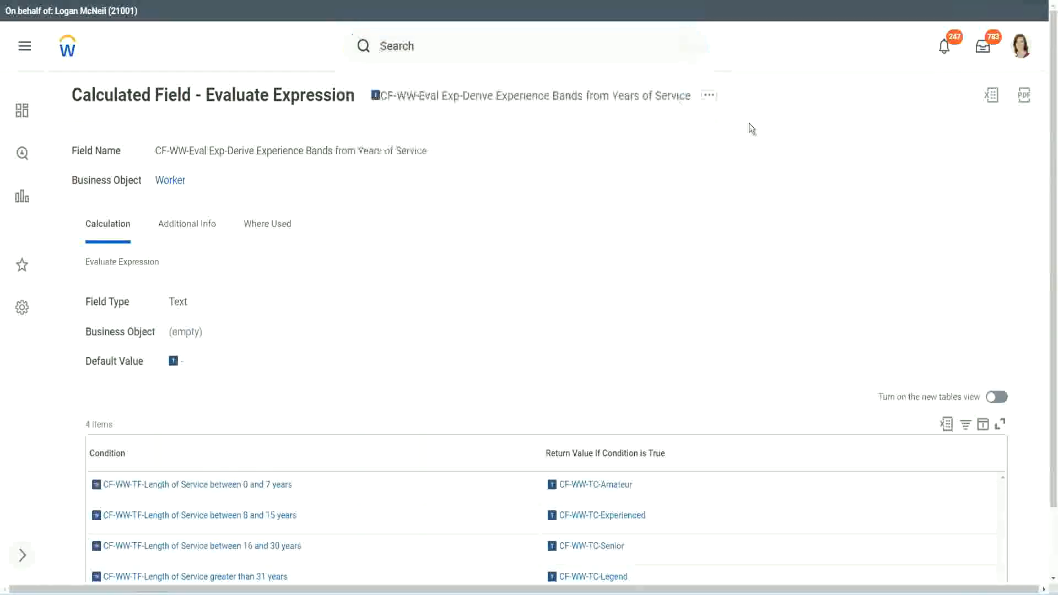
Open the Create Calculated Field task by searching for it
click(418, 42)
text(create calc)
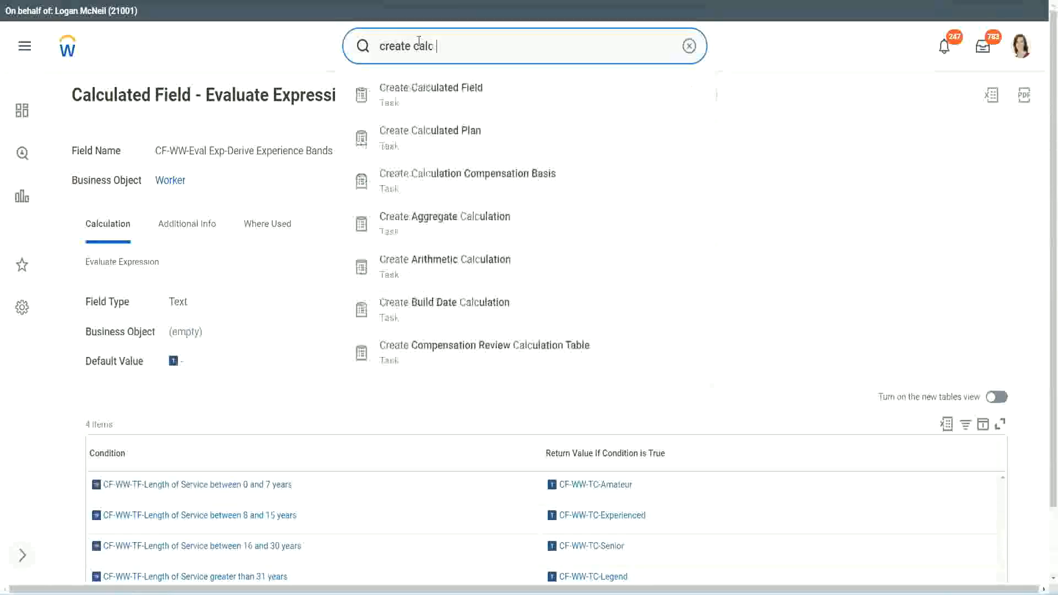
text( field)
click(441, 94)
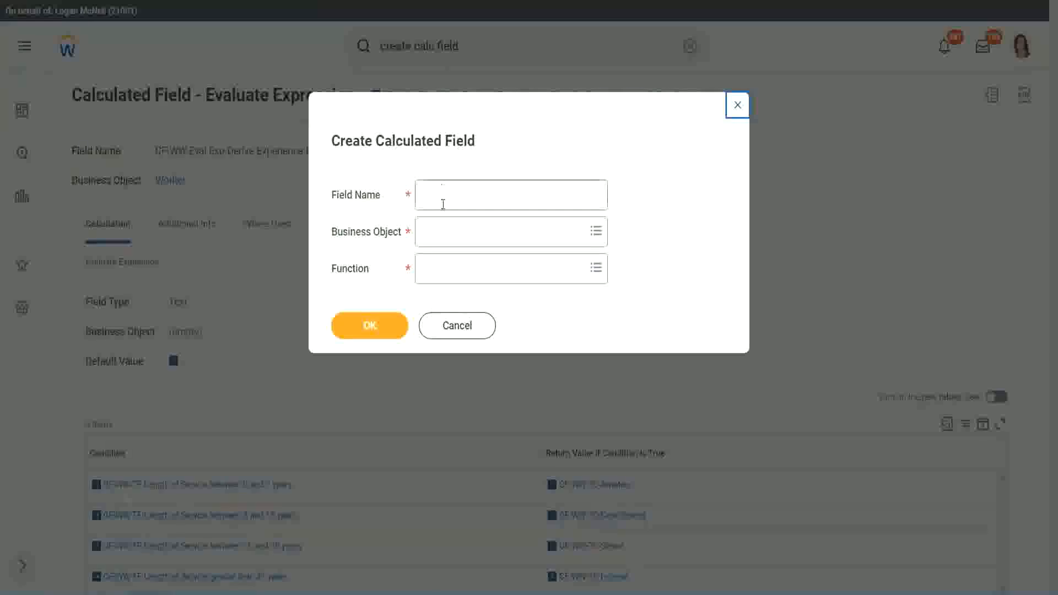
Name the new calculated field CF-WW-LRB-Identify Experience Bands from years of Service
click(444, 198)
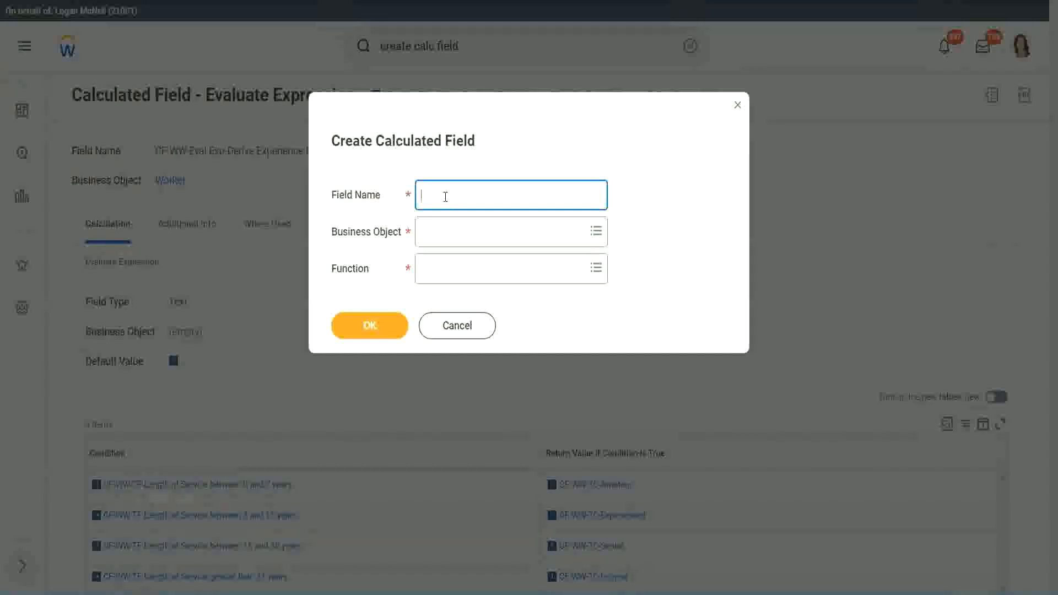
text(CF-WW-LRB-Identify Exeper)
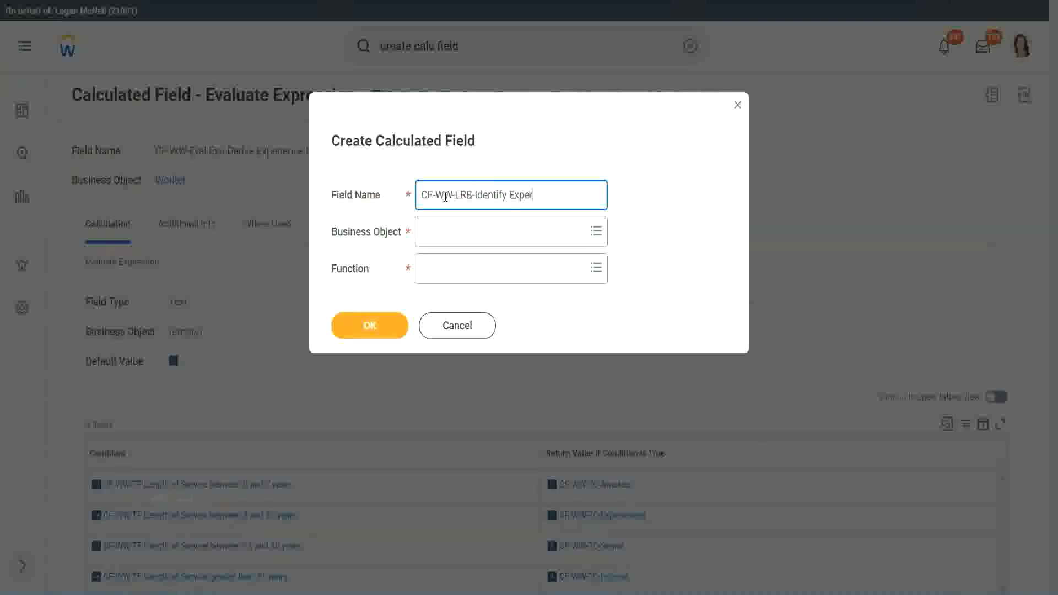
text(ience Bands from)
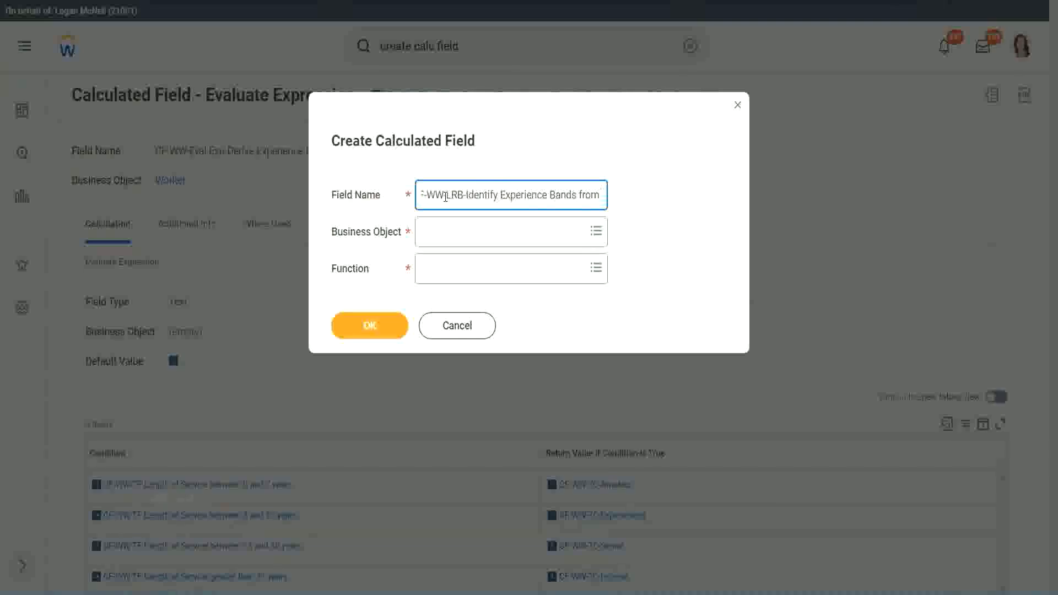
text( years of Service)
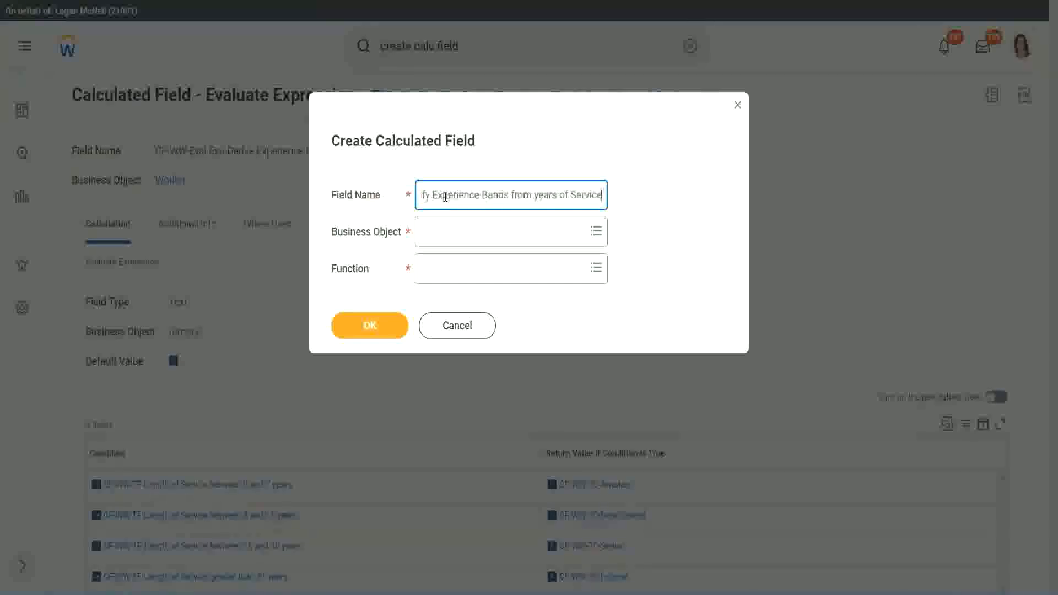
Set the business object to Worker
key(Tab)
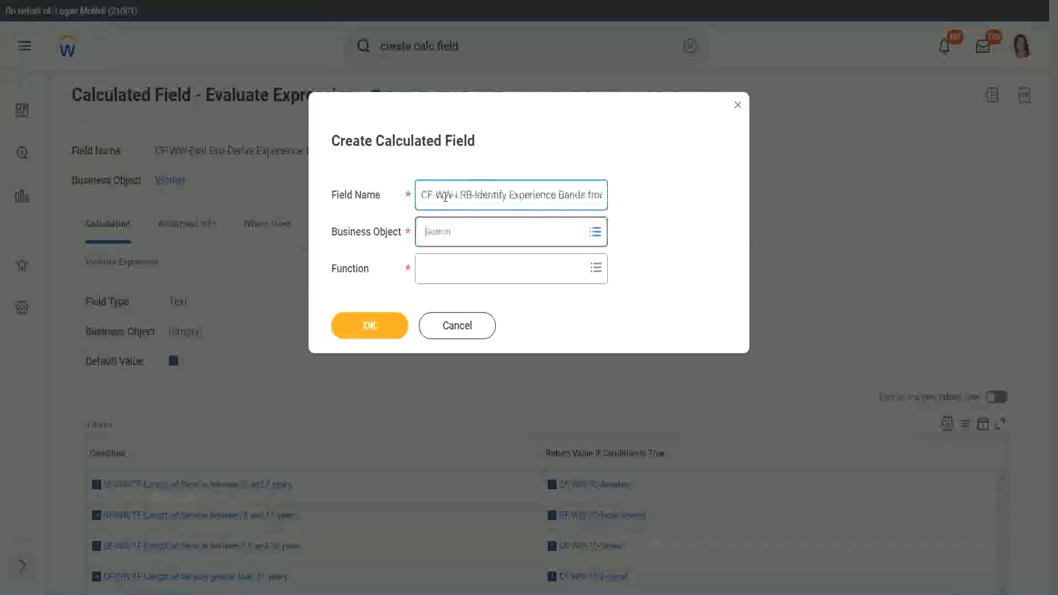
text(wor)
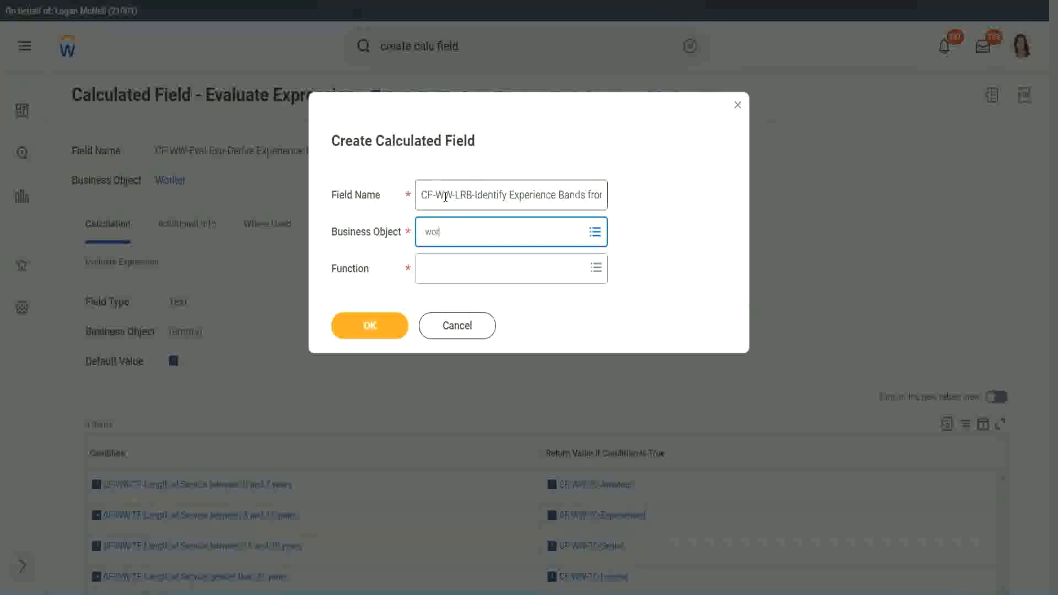
text(ker)
key(Return)
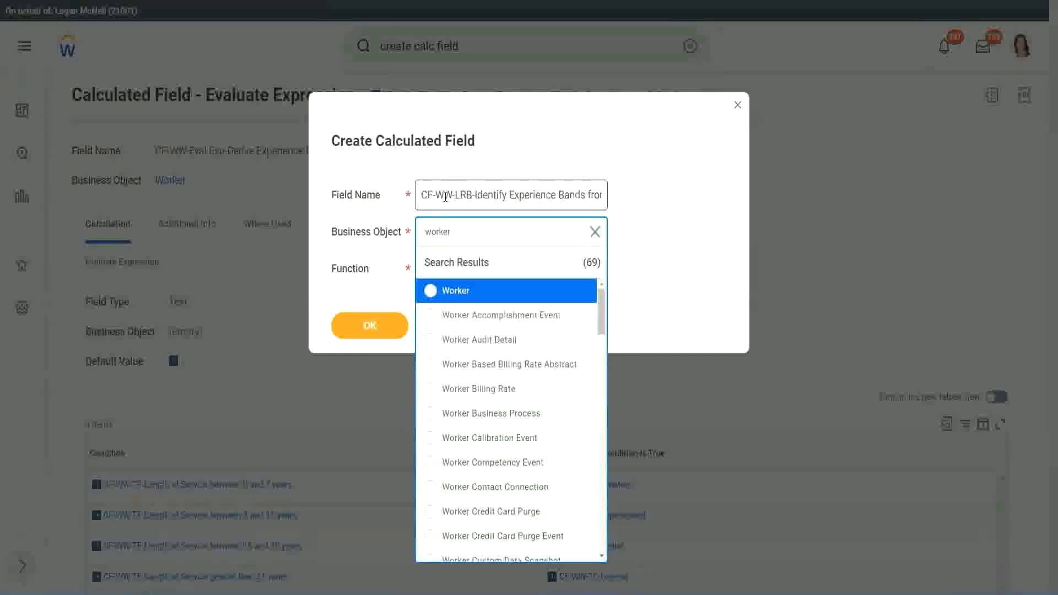
key(Return)
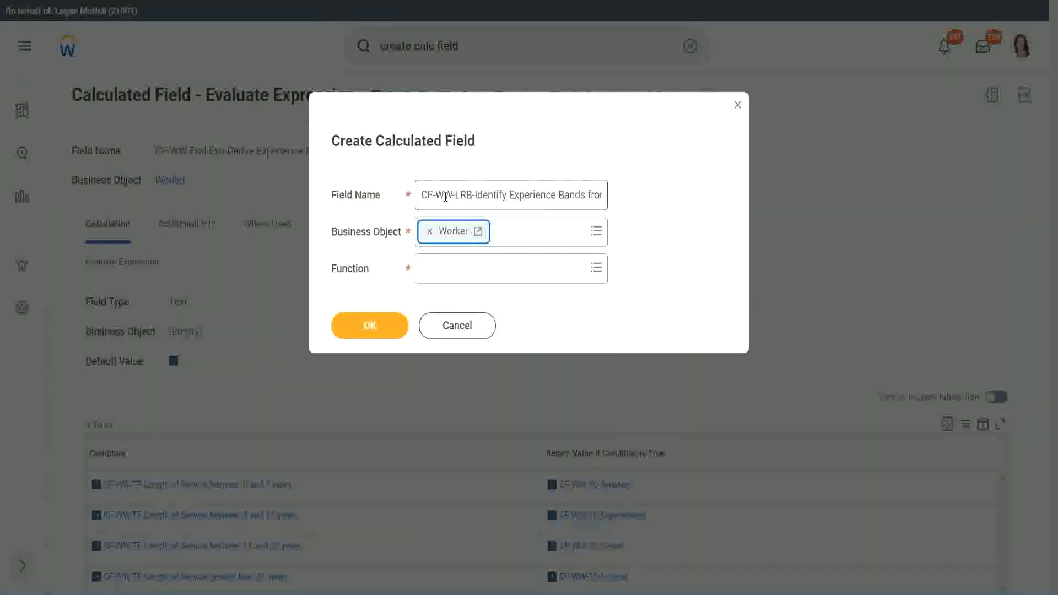
Choose the Lookup Range Band function and confirm the new calculated field
key(Tab)
text(lrb)
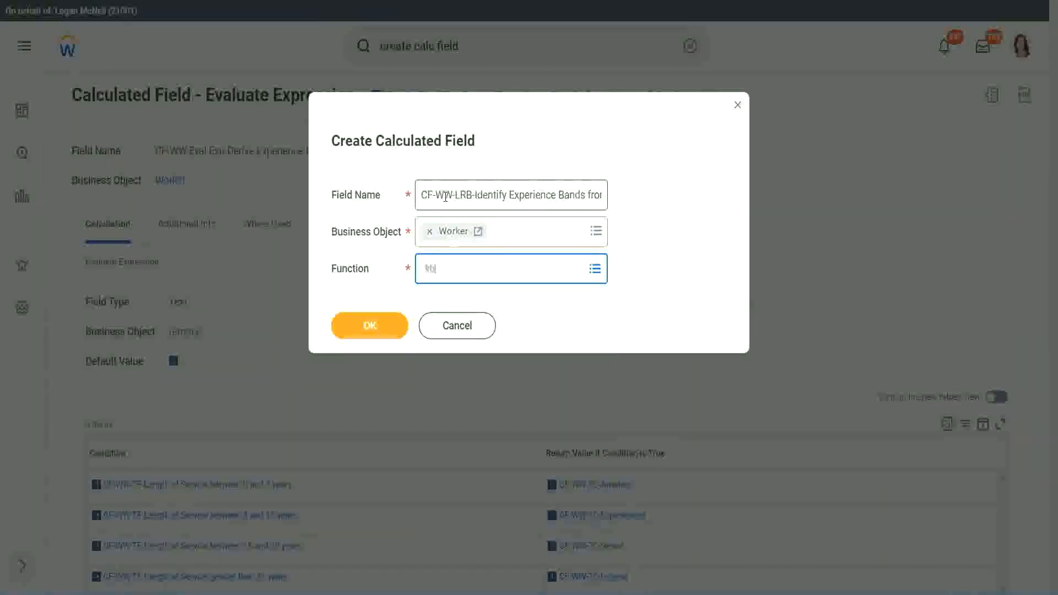
key(Return)
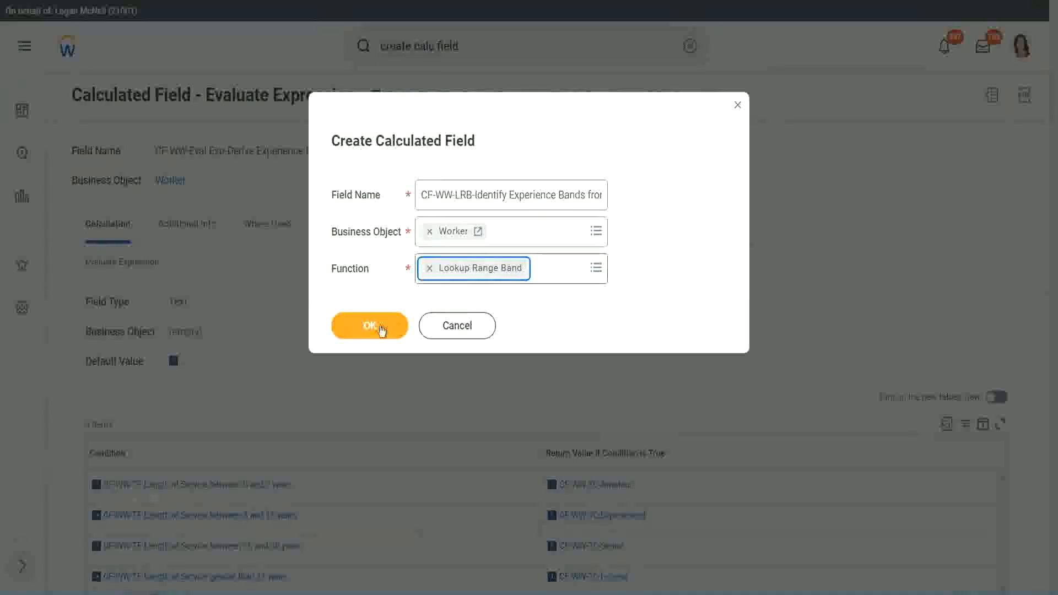
click(378, 328)
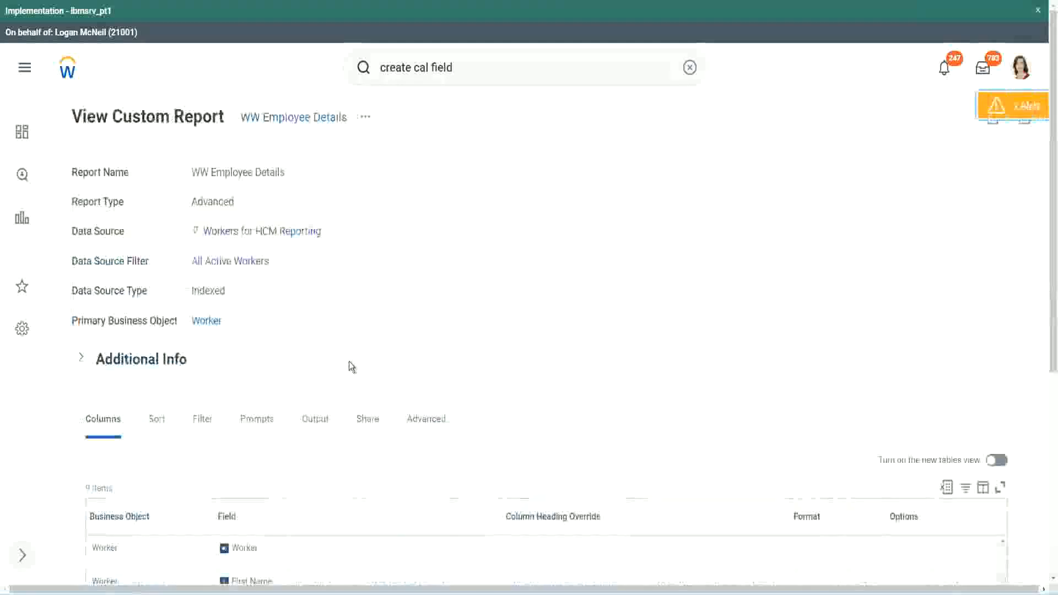
Copy the name of the CF-WW-Convert Text To Number-Number of Years from Length of Service field from the report's columns
scroll(349, 361, down, 5)
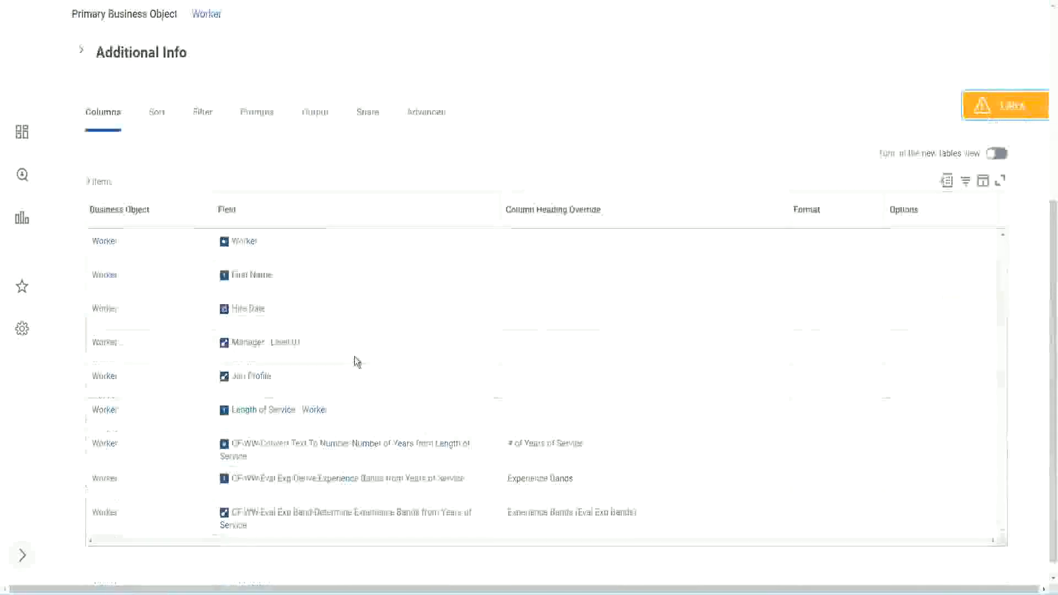
right_click(334, 431)
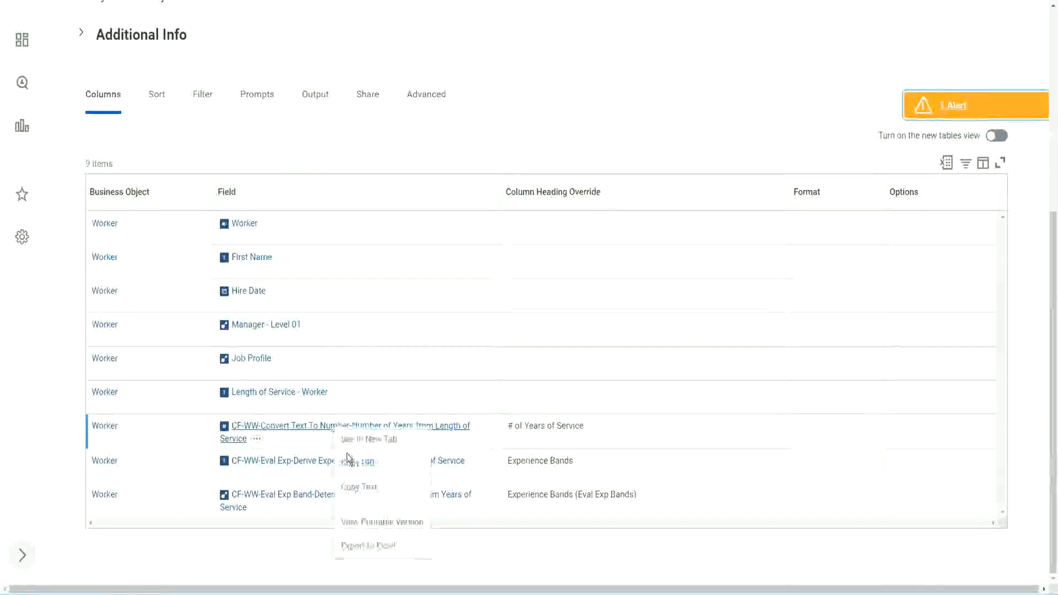
click(364, 488)
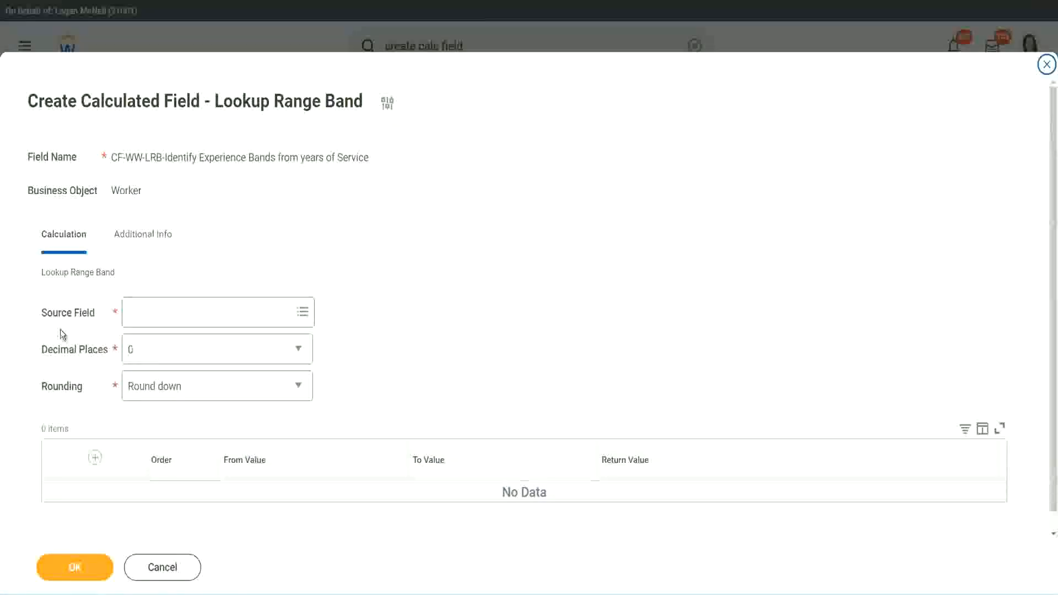
Paste the copied field name as the source field and select it
click(165, 313)
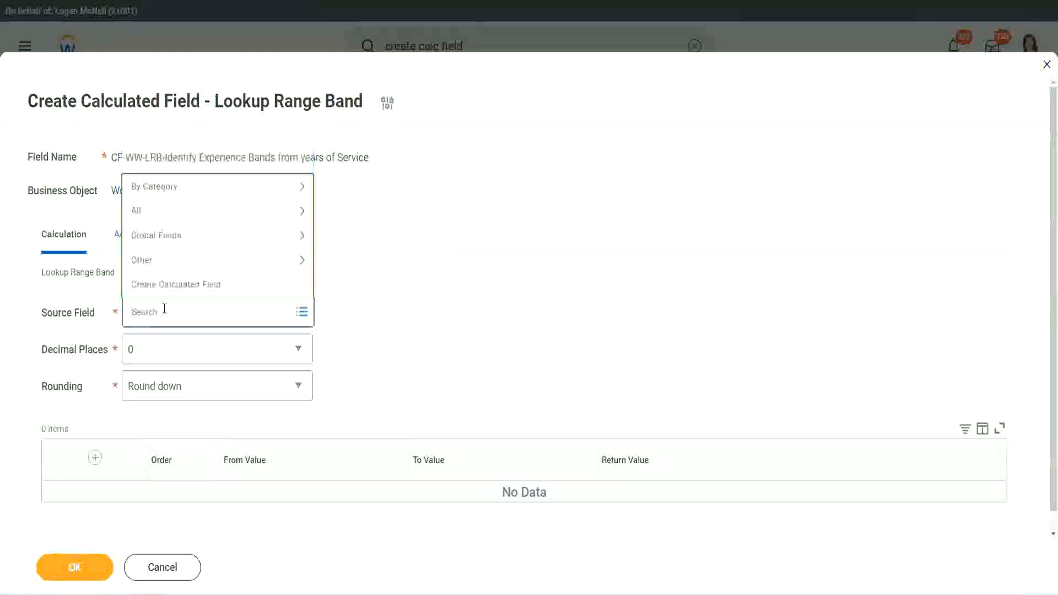
key(ctrl+v)
key(Return)
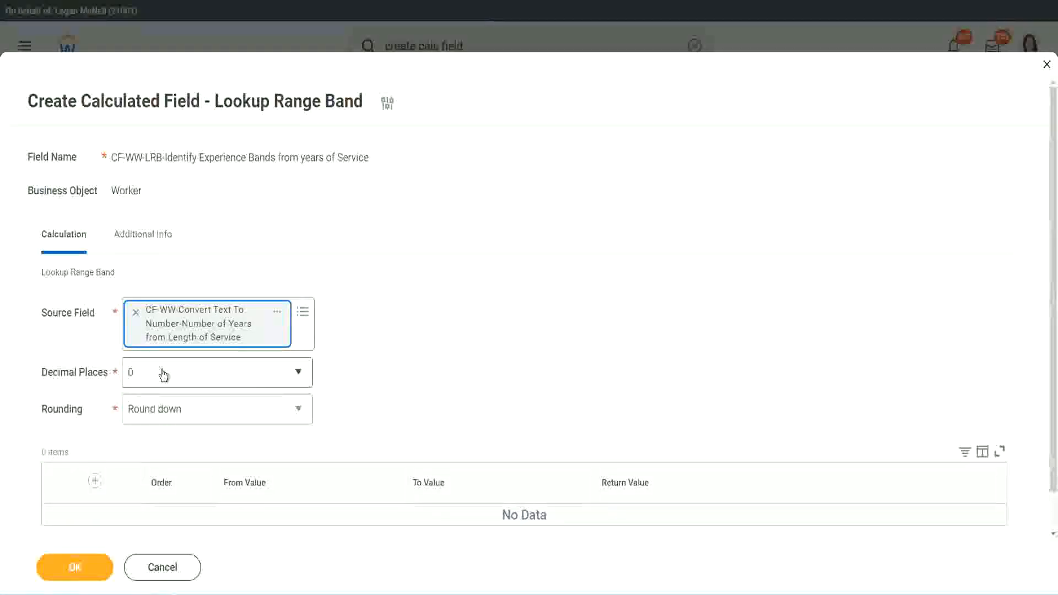
Set the rounding method to Round
click(207, 378)
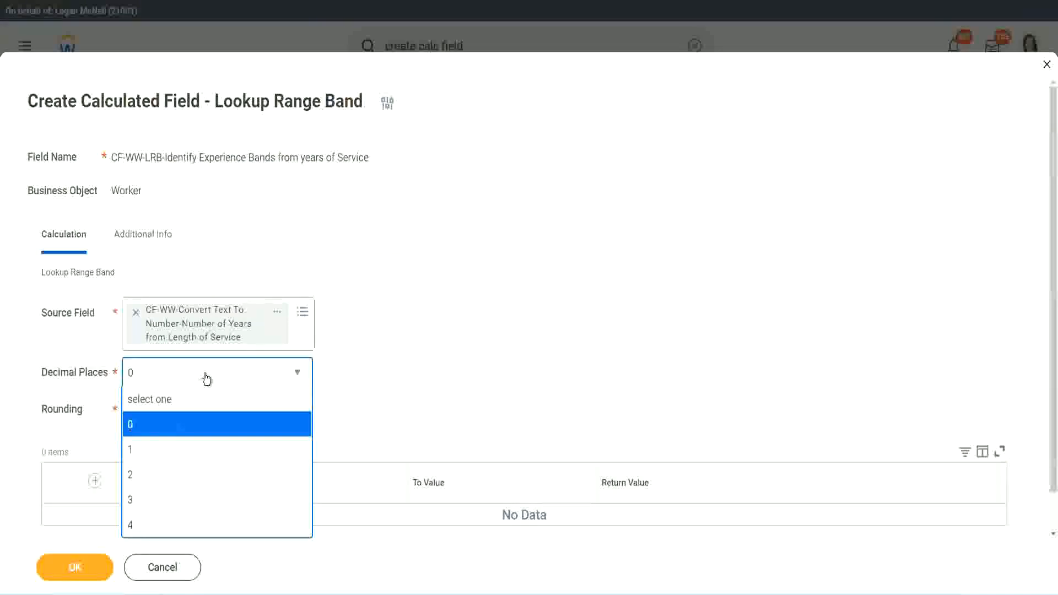
click(412, 362)
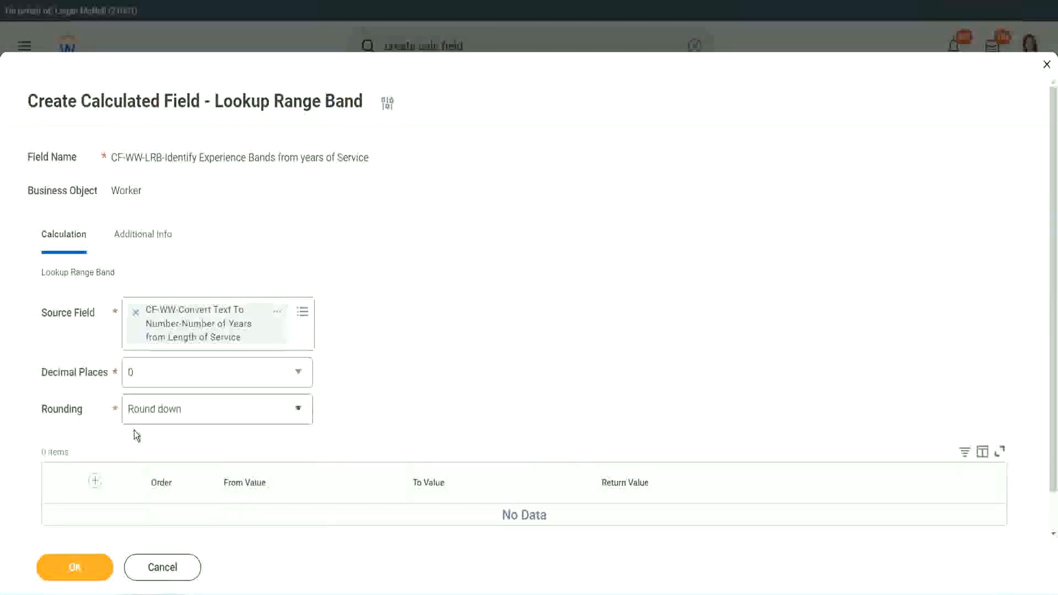
click(170, 411)
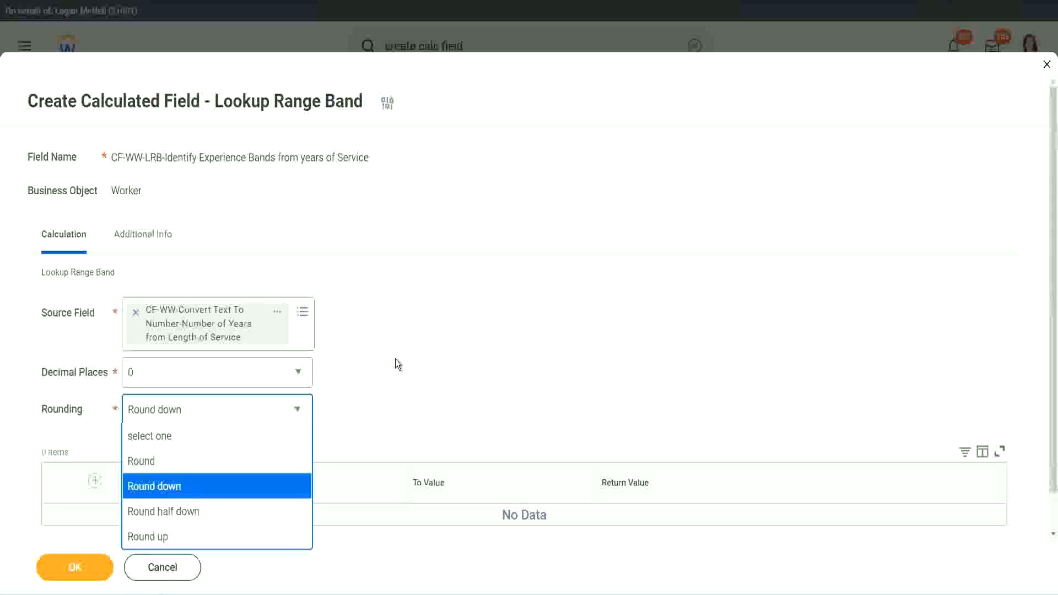
click(372, 406)
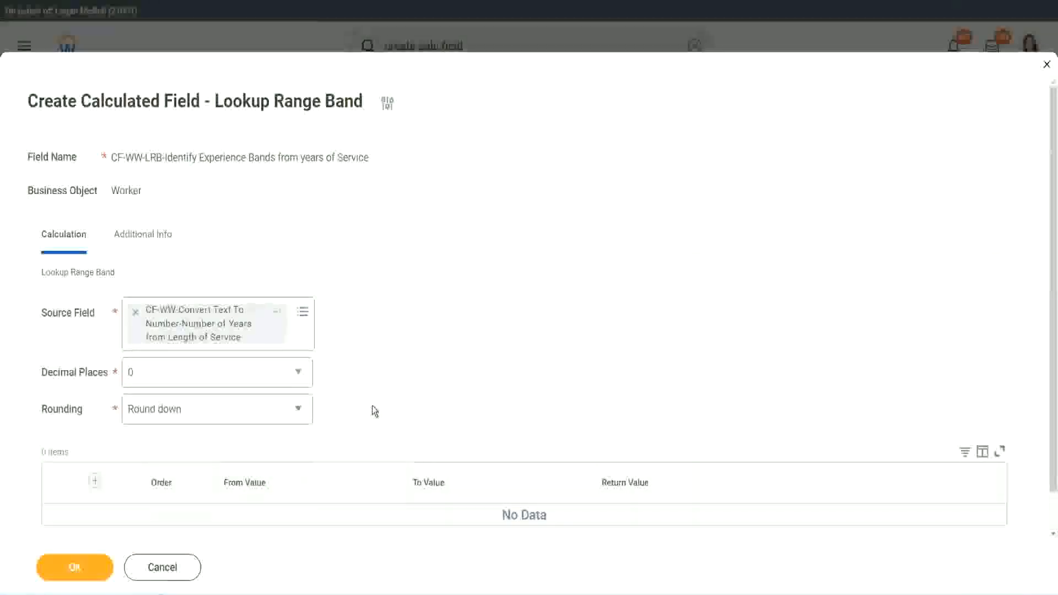
click(181, 412)
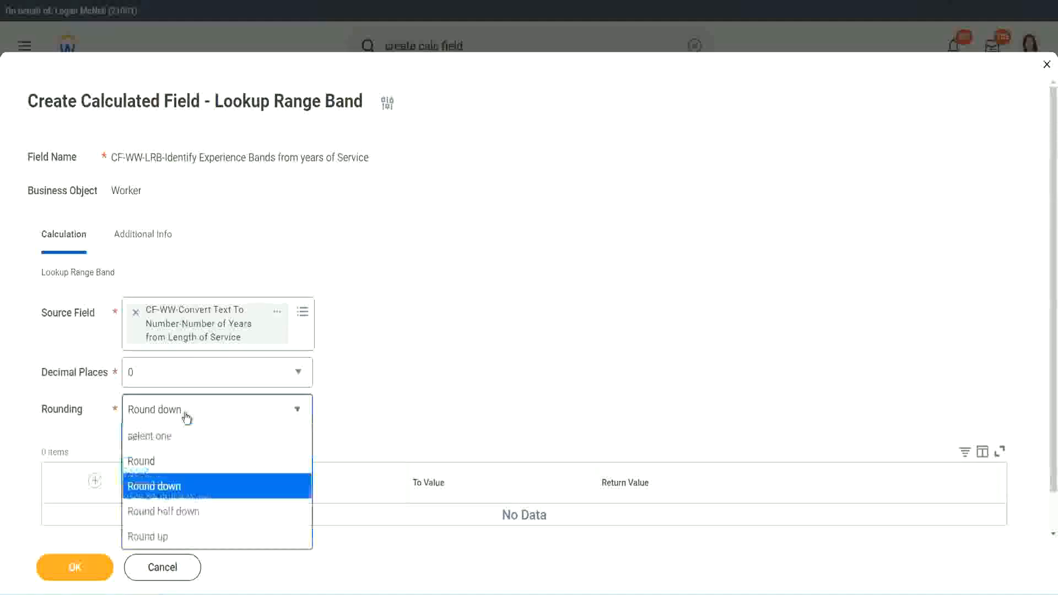
click(176, 467)
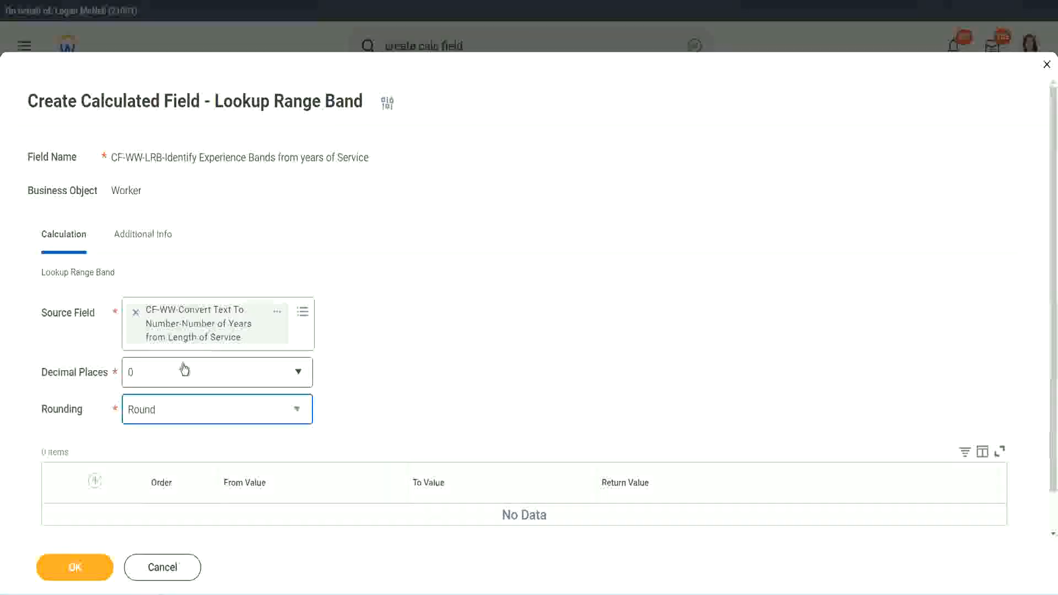
Add a band row with From Value 0, To Value 7 and Return Value Amateur
click(97, 481)
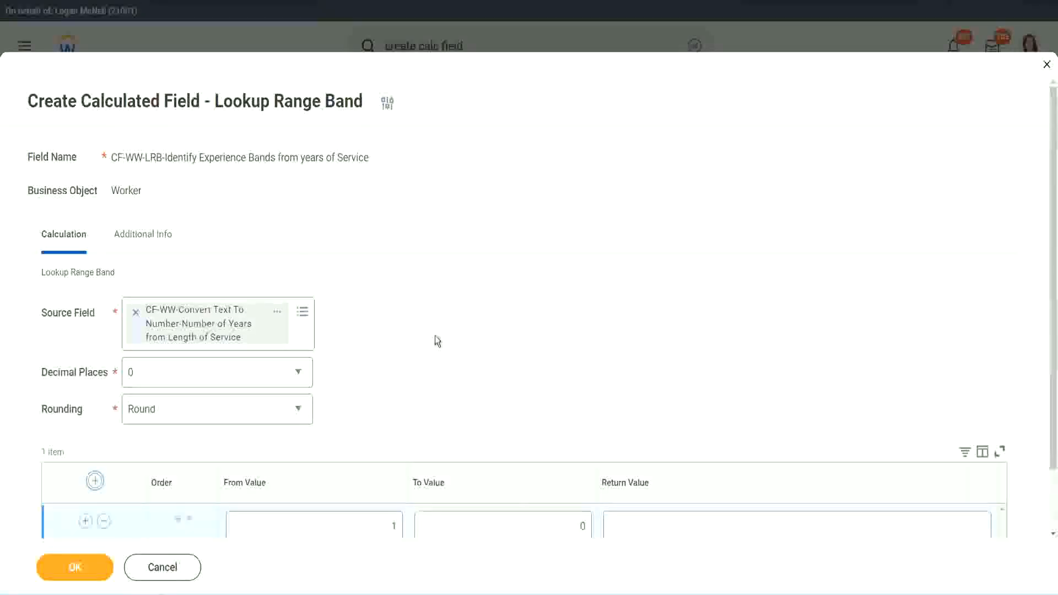
scroll(441, 339, down, 2)
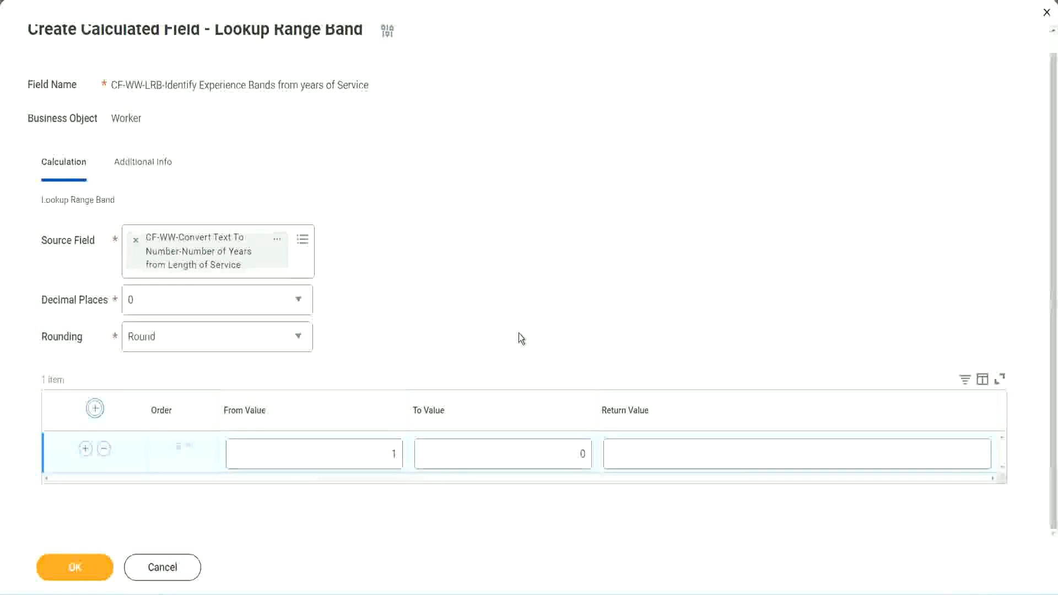
click(386, 458)
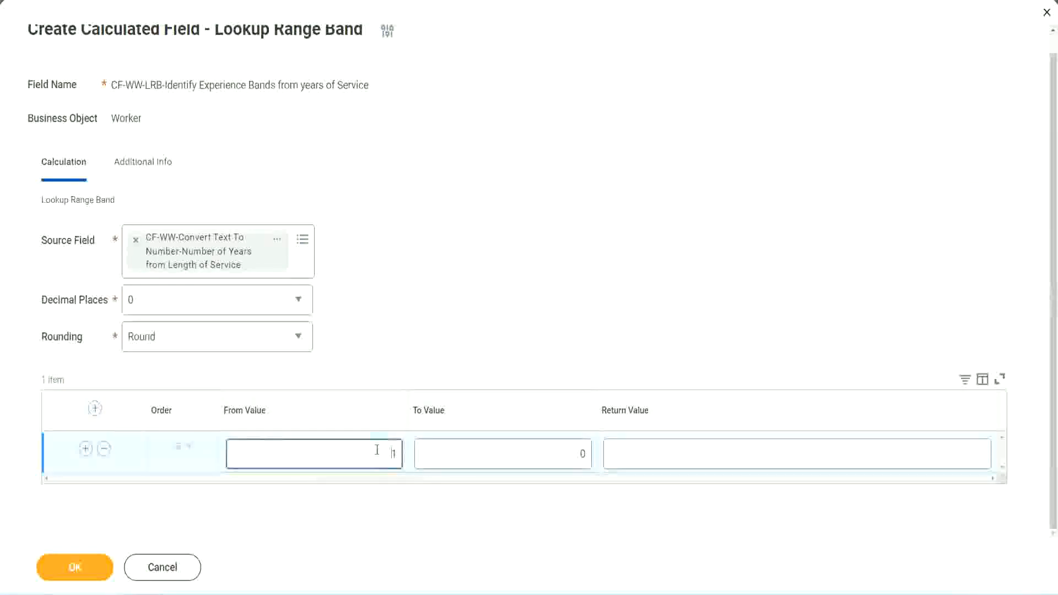
text(0)
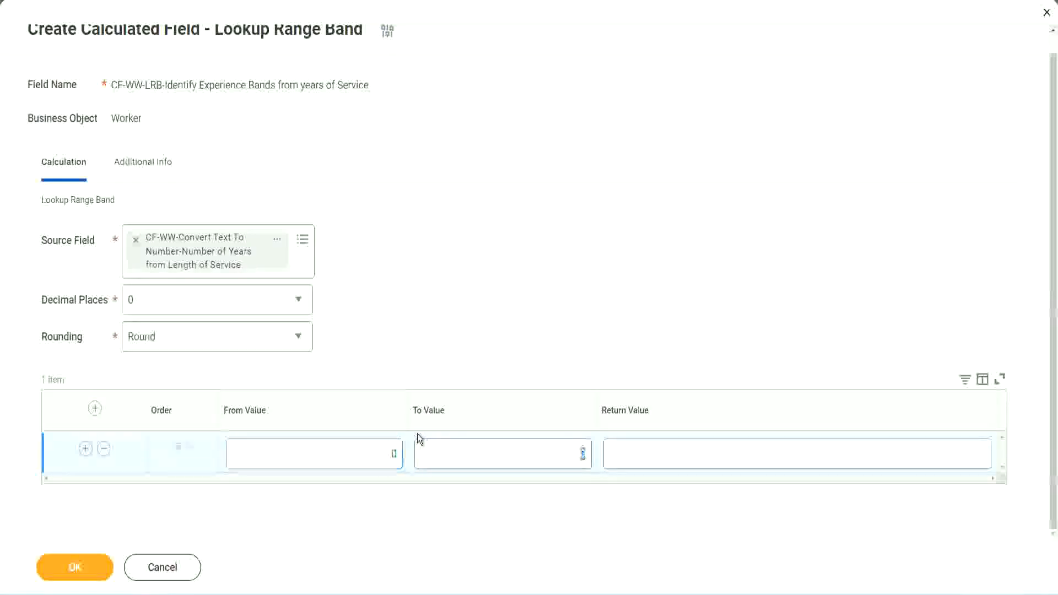
key(Tab)
text(7)
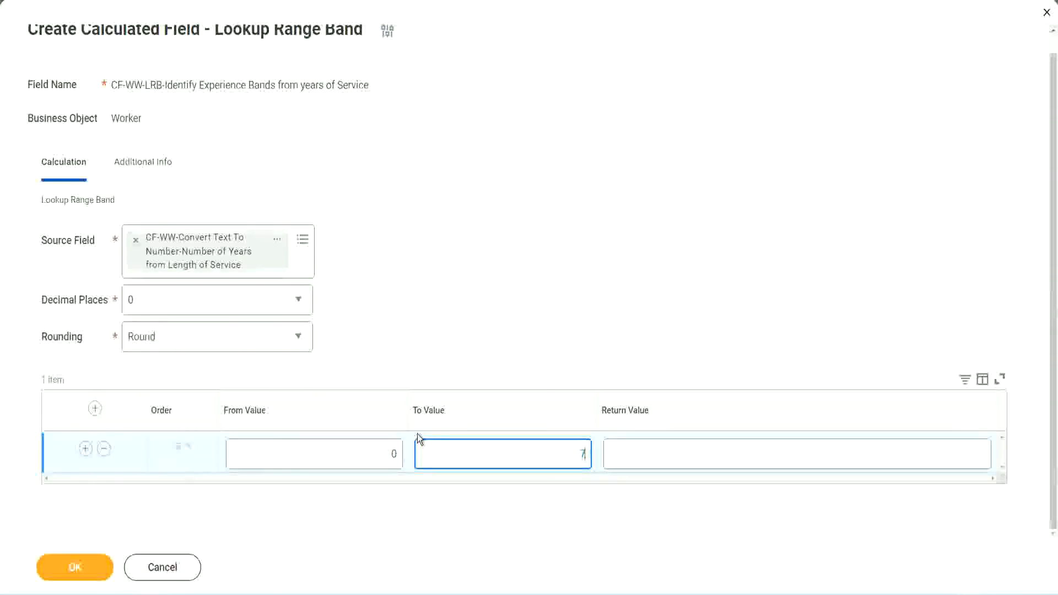
key(Tab)
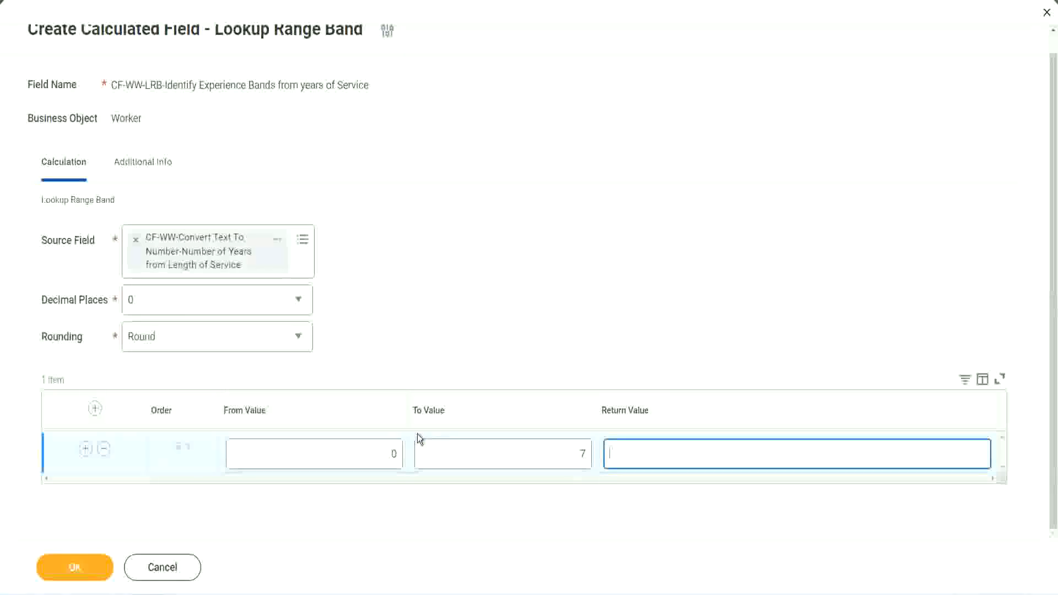
text(Amateur)
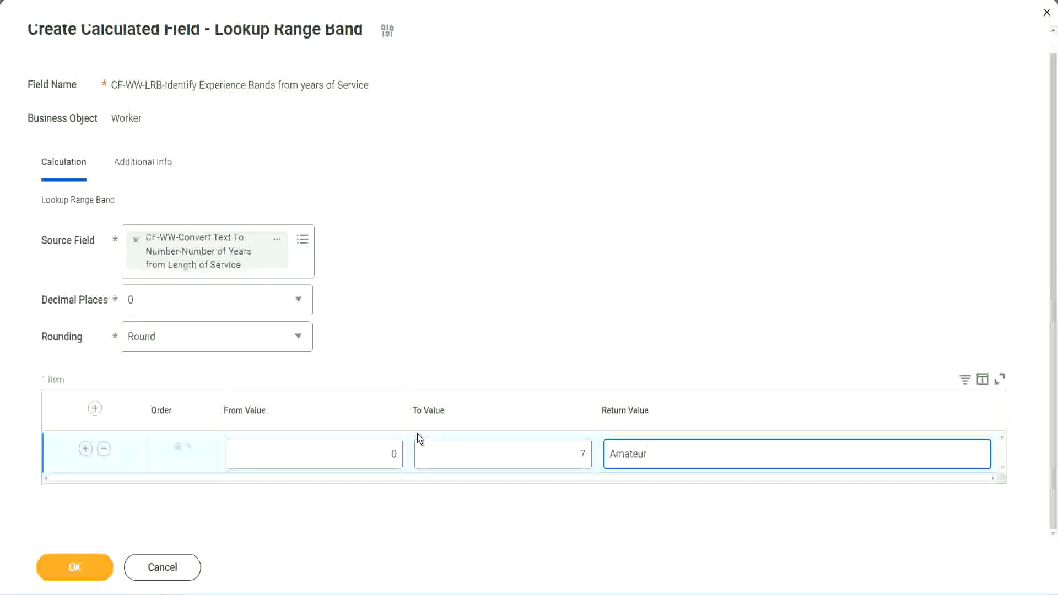
click(366, 453)
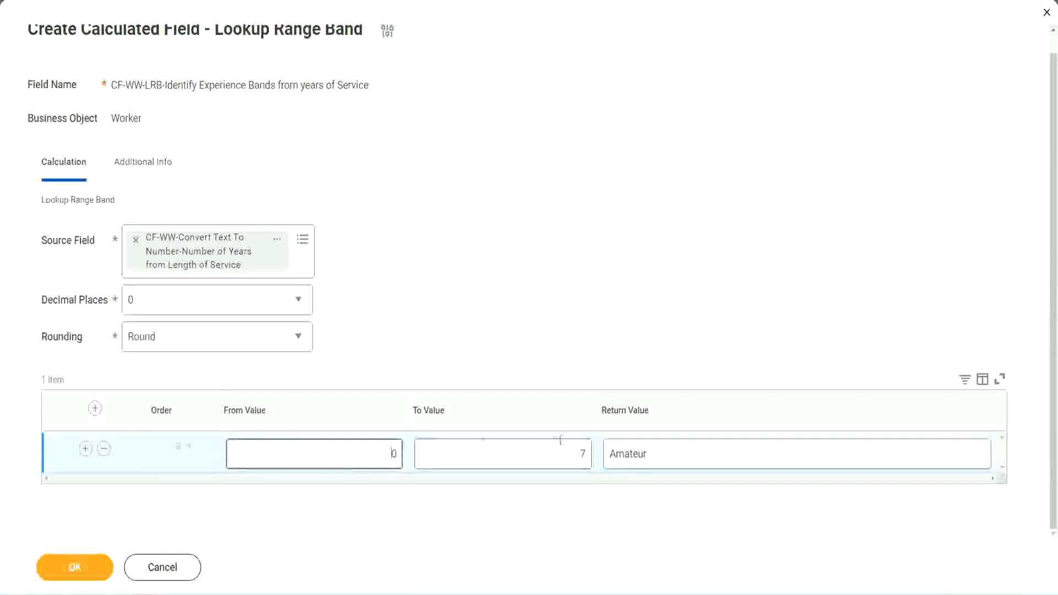
Add a second band row with From Value 8, To Value 15 and Return Value Experienced
click(572, 446)
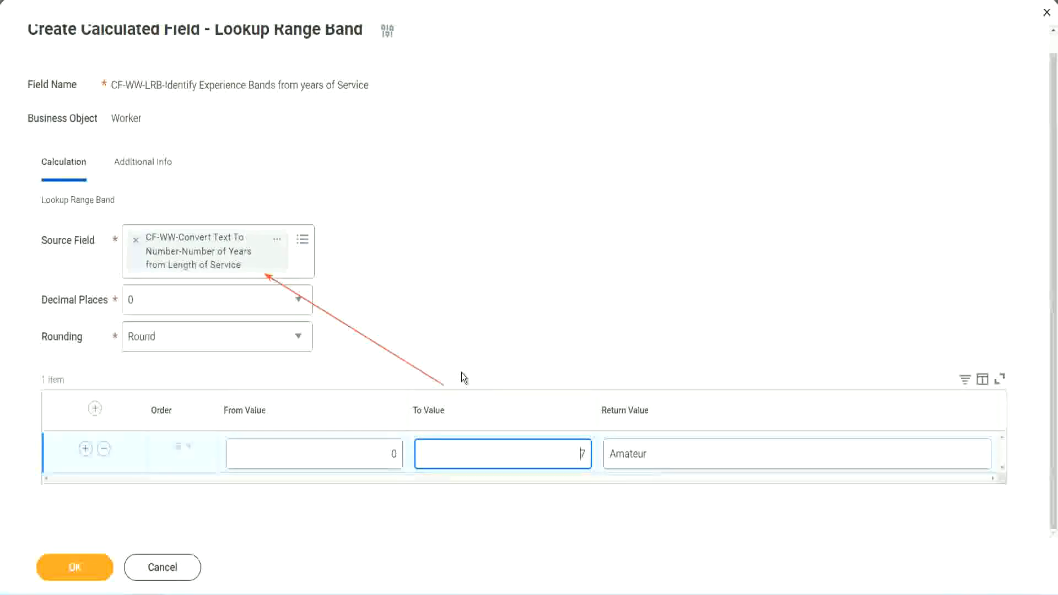
click(86, 448)
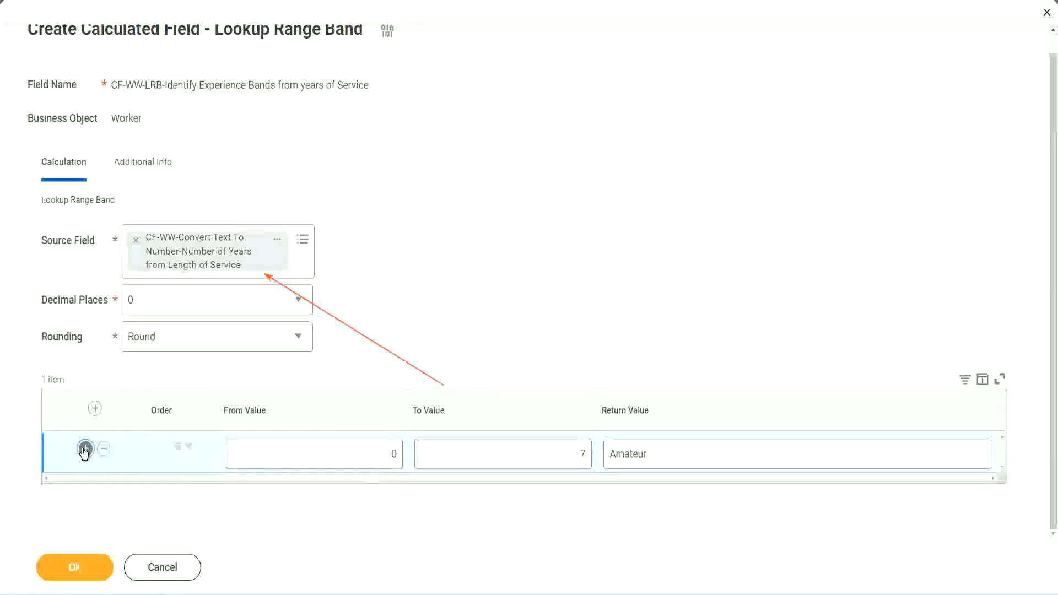
double_click(394, 494)
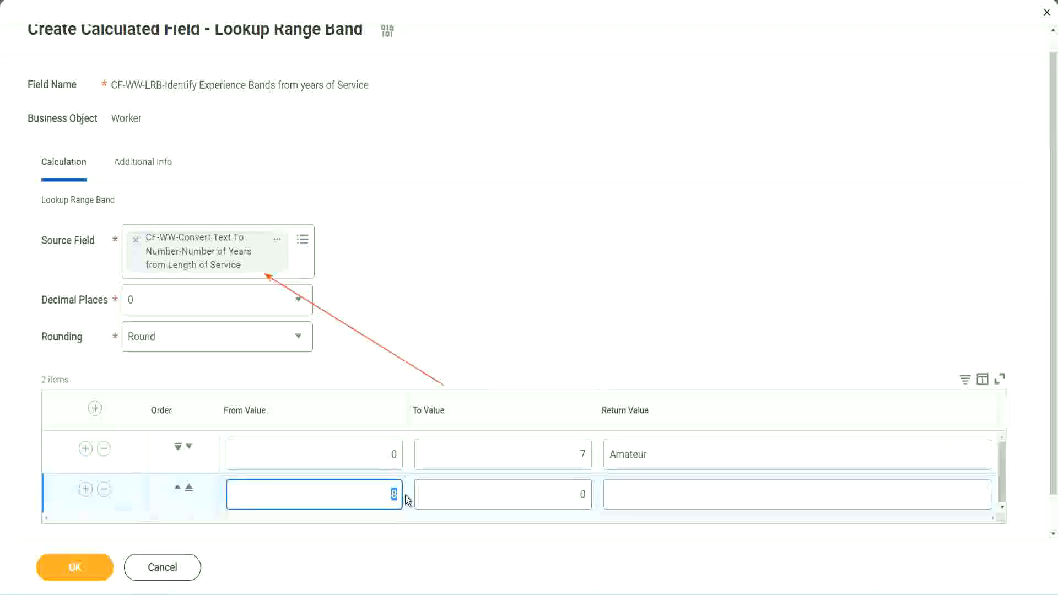
click(577, 457)
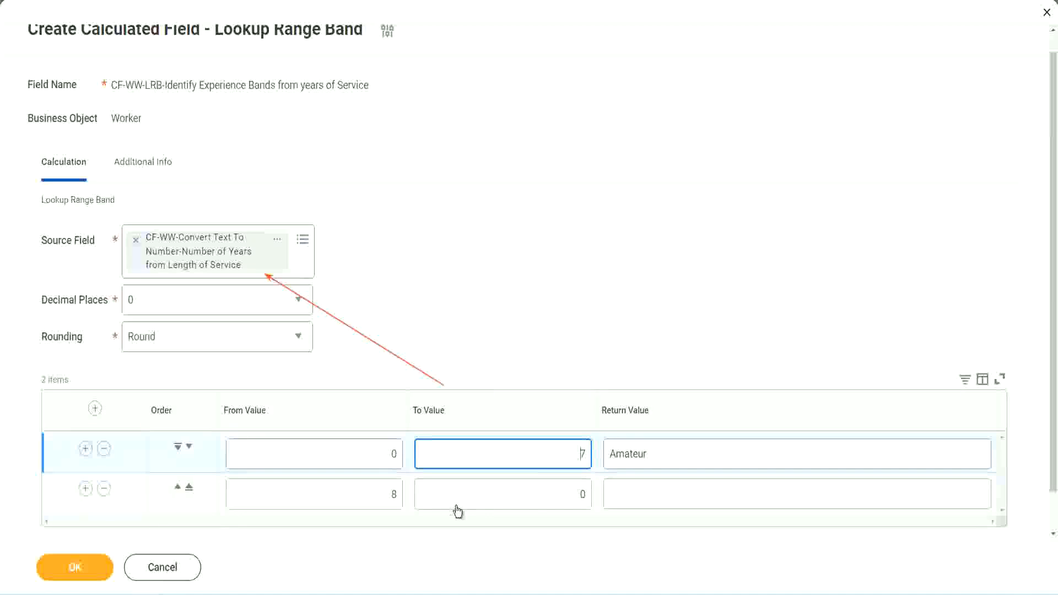
double_click(378, 502)
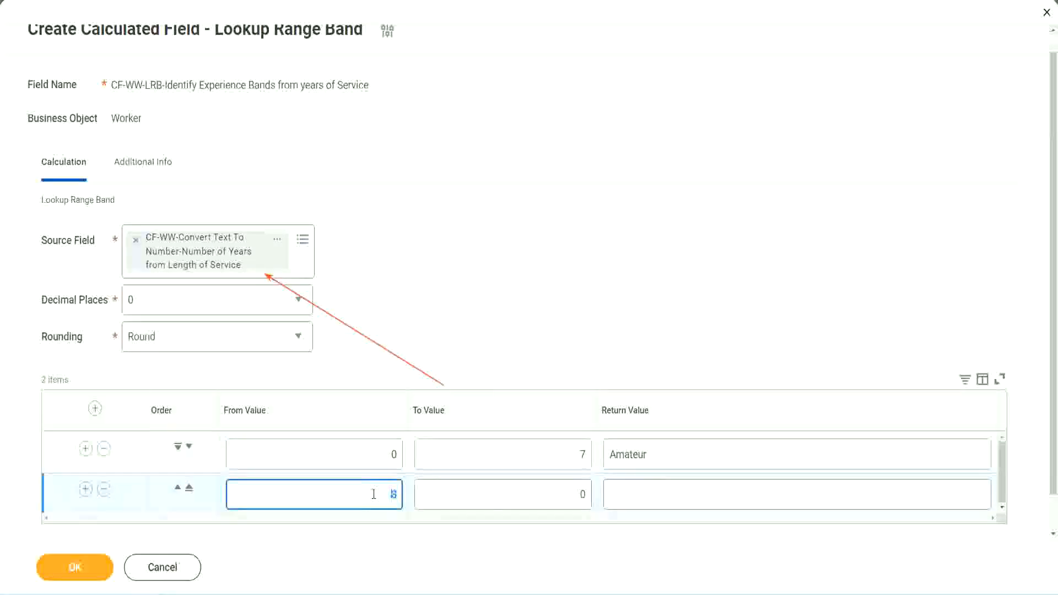
click(374, 495)
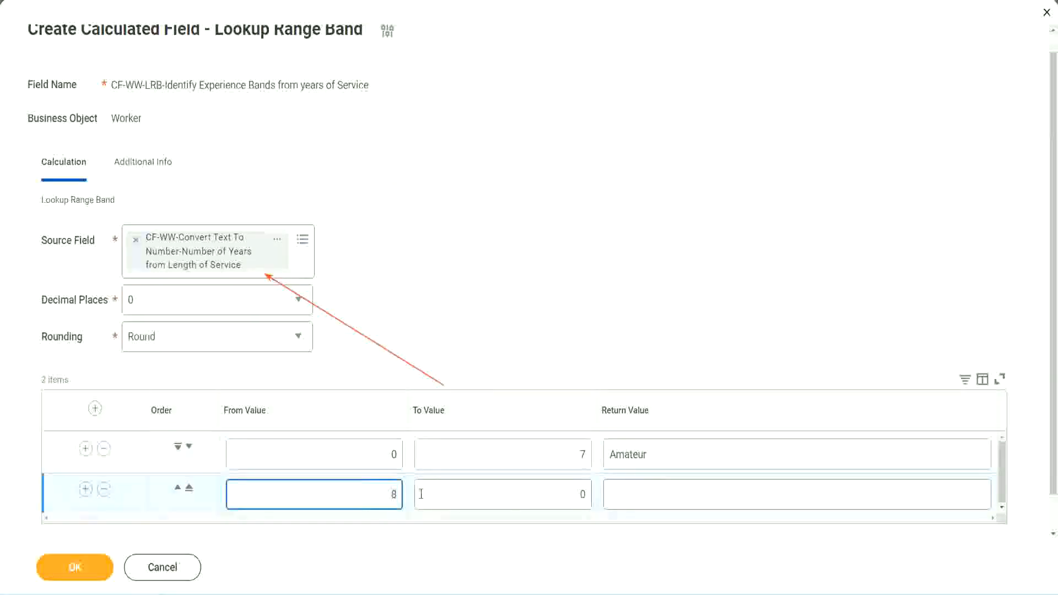
click(574, 496)
key(Delete)
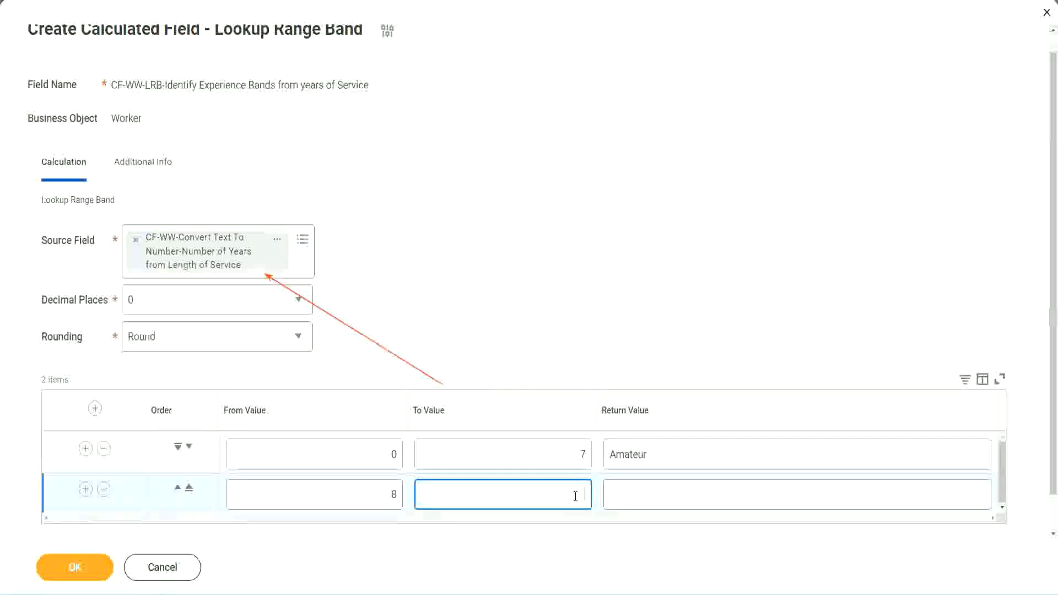
text(15)
click(652, 491)
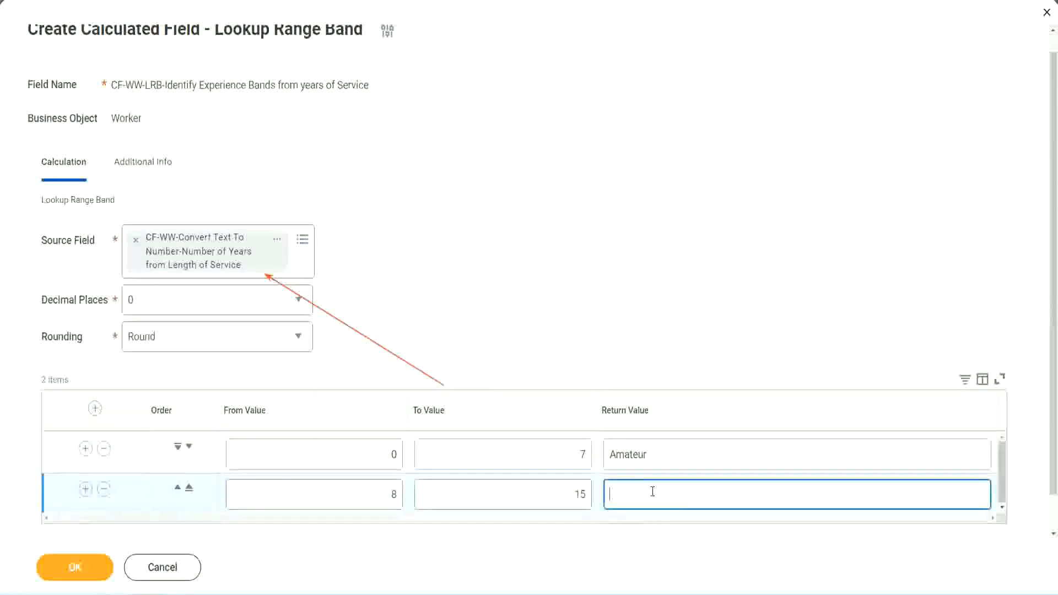
text(Experienced)
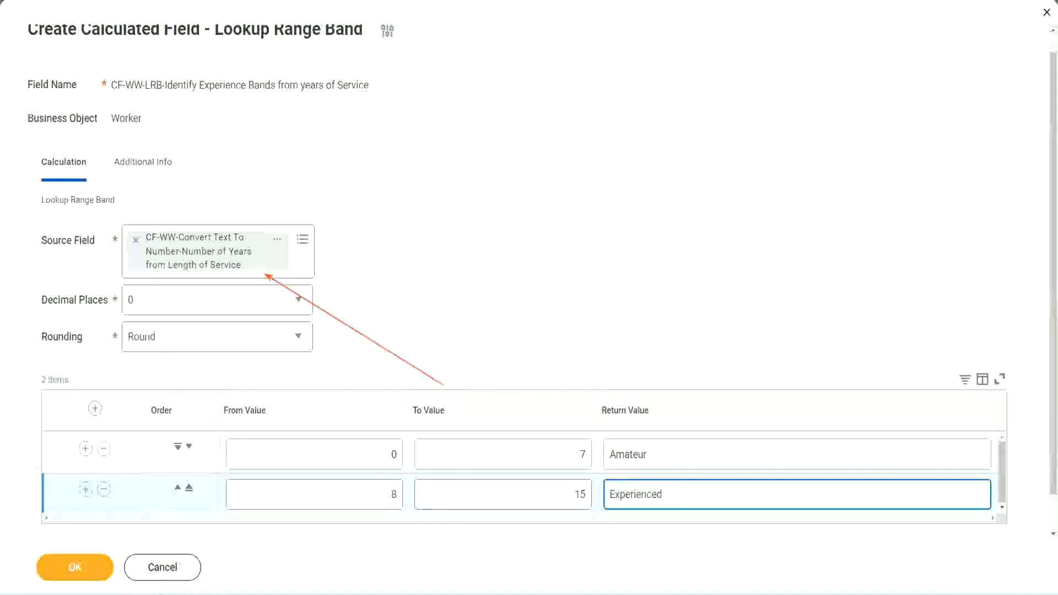
Add a third band row with From Value 16, To Value 30 and Return Value Senior
click(85, 489)
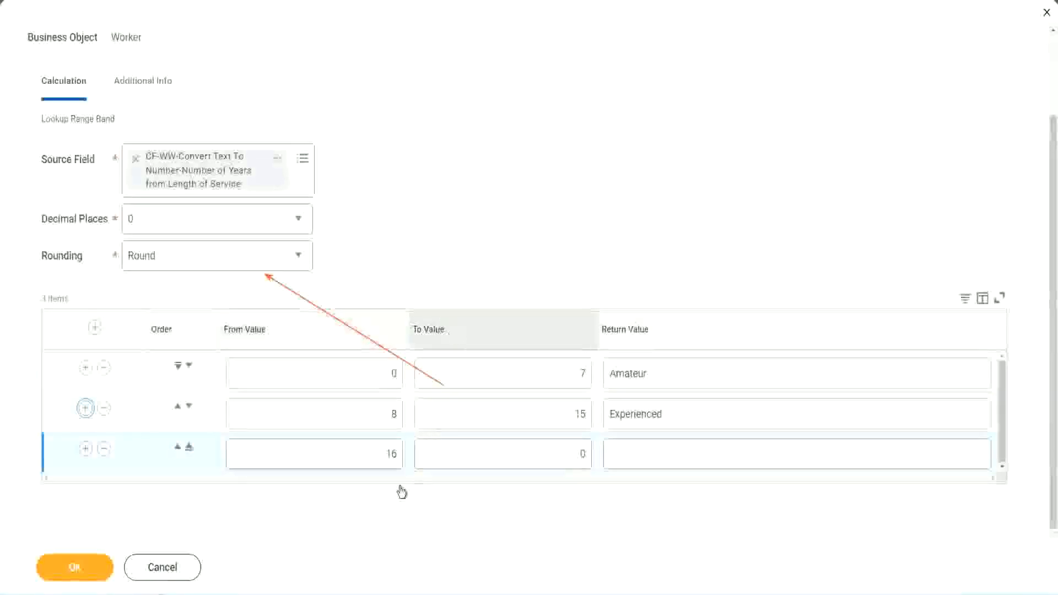
click(365, 460)
click(533, 454)
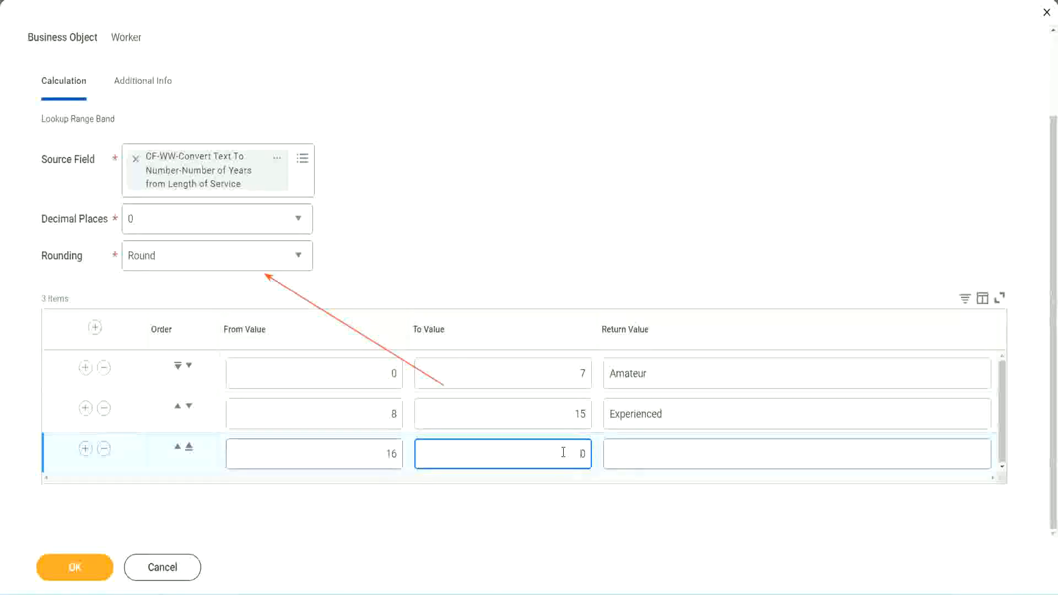
text(3)
key(Tab)
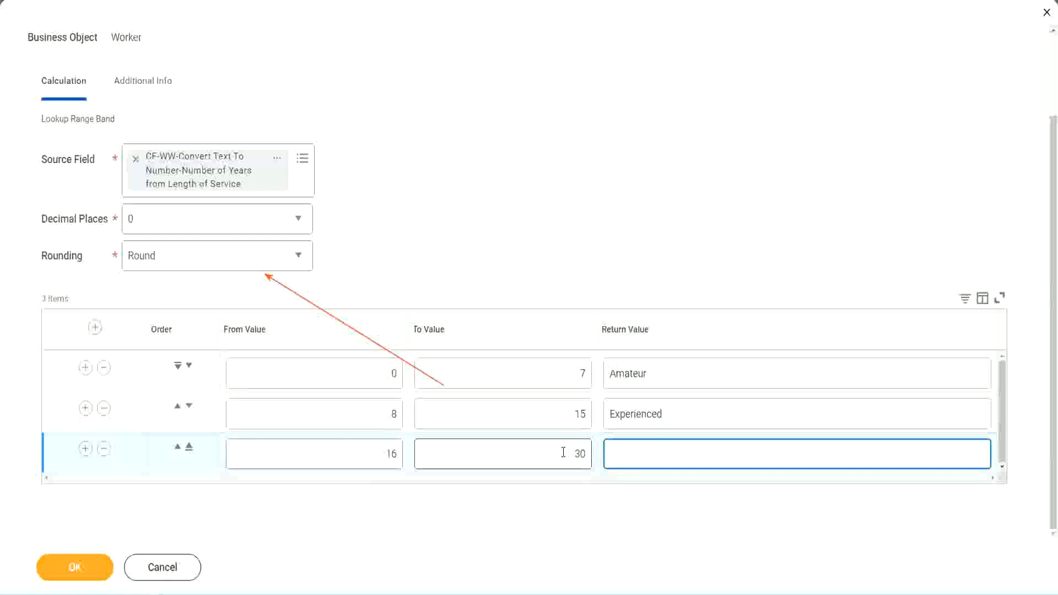
text(L)
text(Senior)
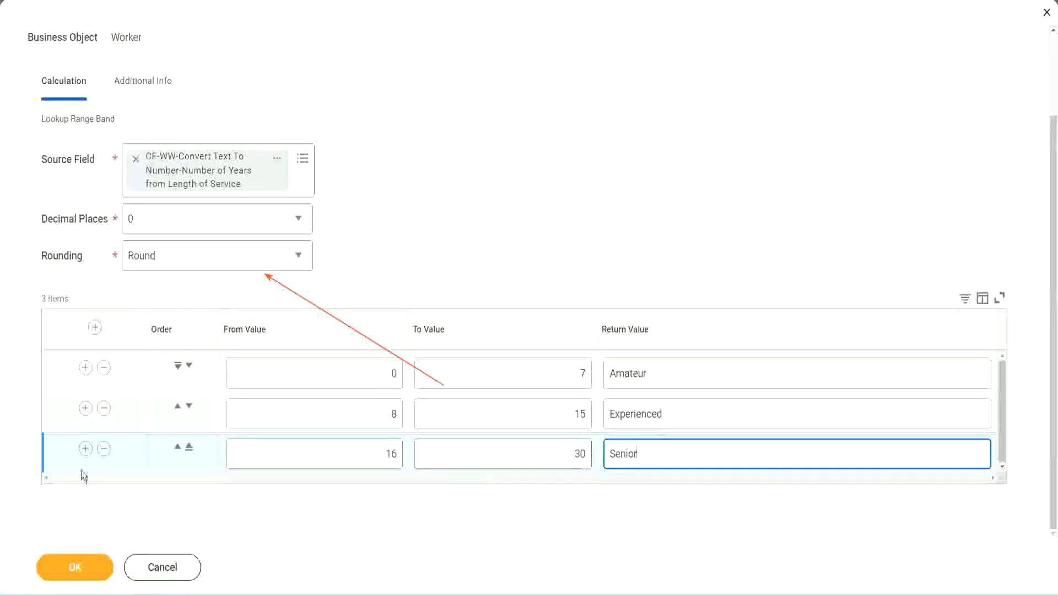
Add a fourth band row with From Value 31, To Value 1000 and Return Value Legend
click(85, 448)
scroll(197, 422, down, 1)
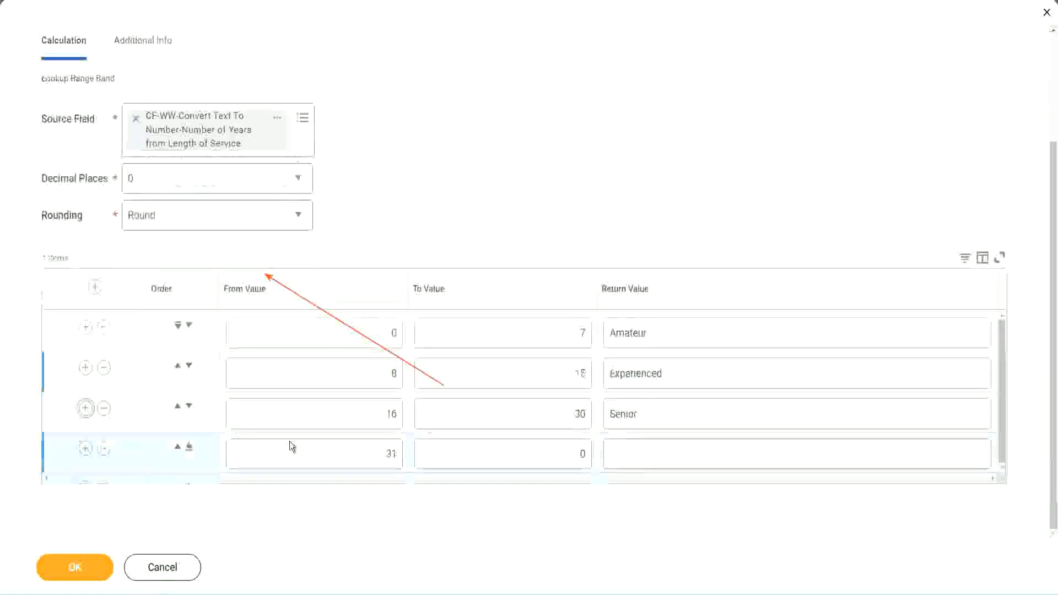
click(347, 449)
drag(349, 450, 406, 453)
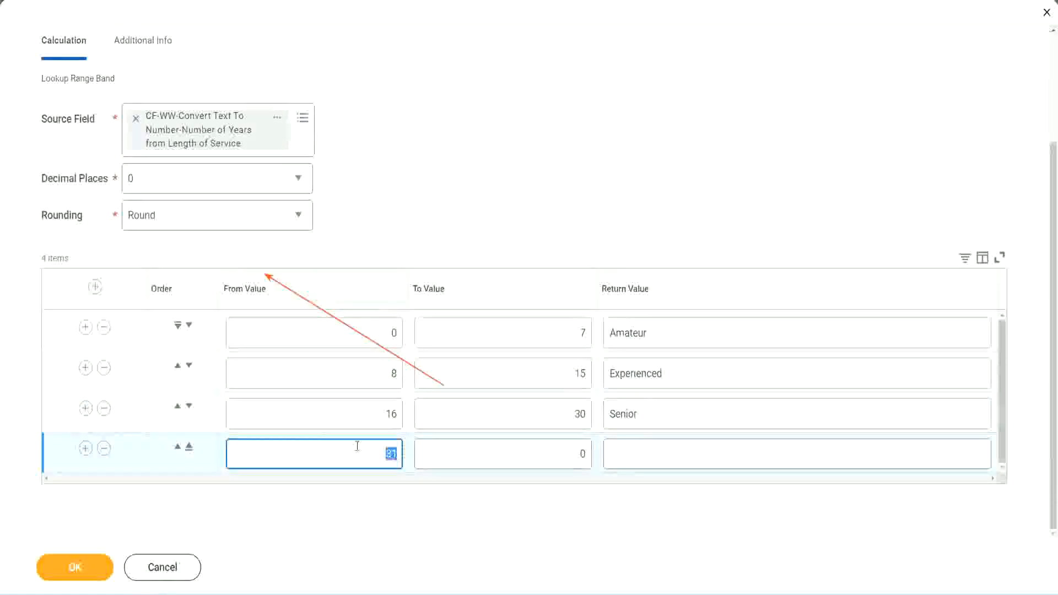
click(570, 454)
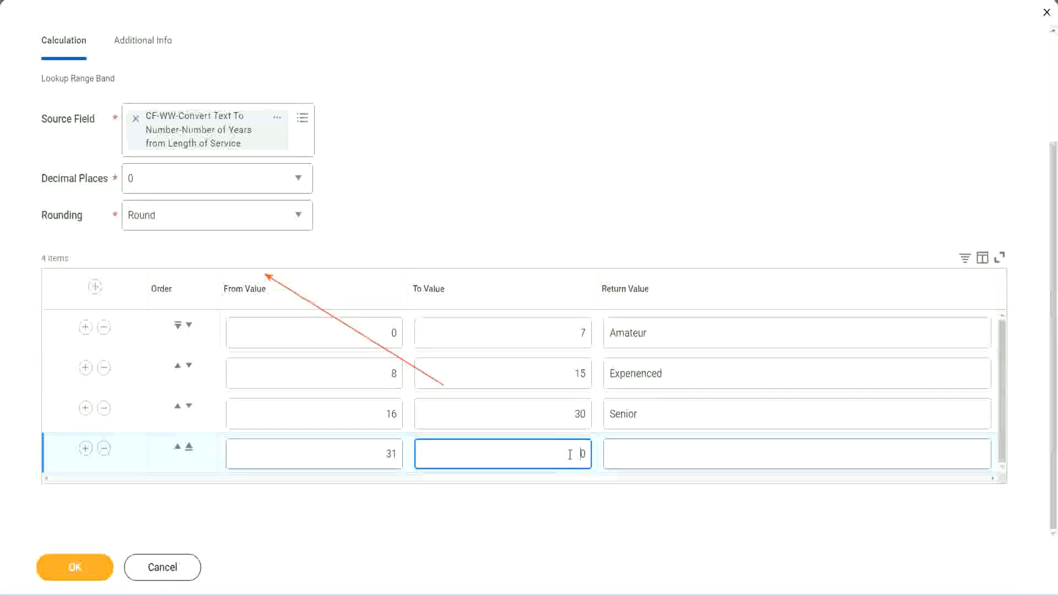
text(1000)
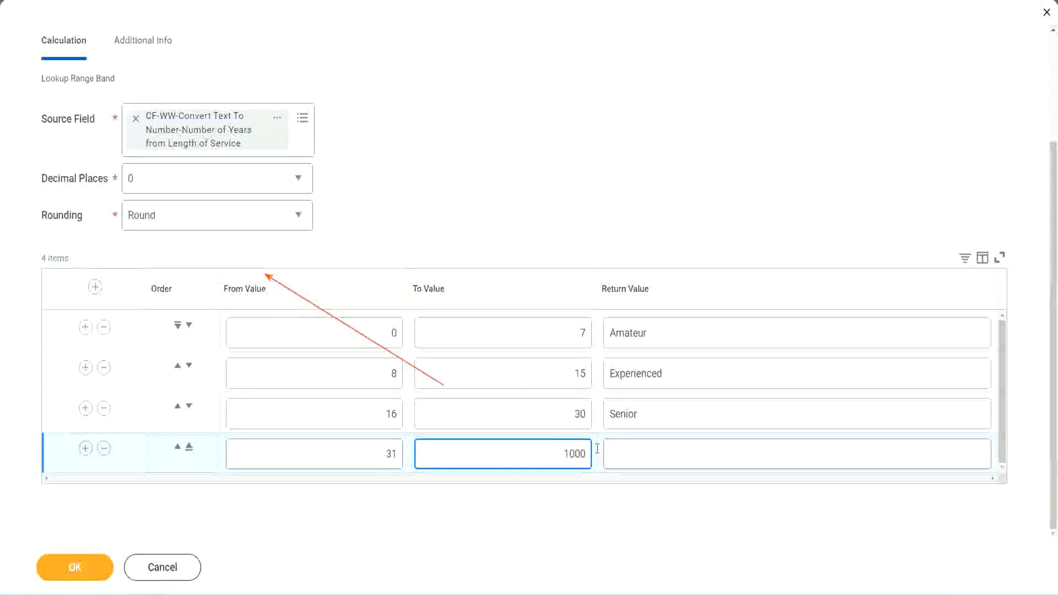
double_click(570, 453)
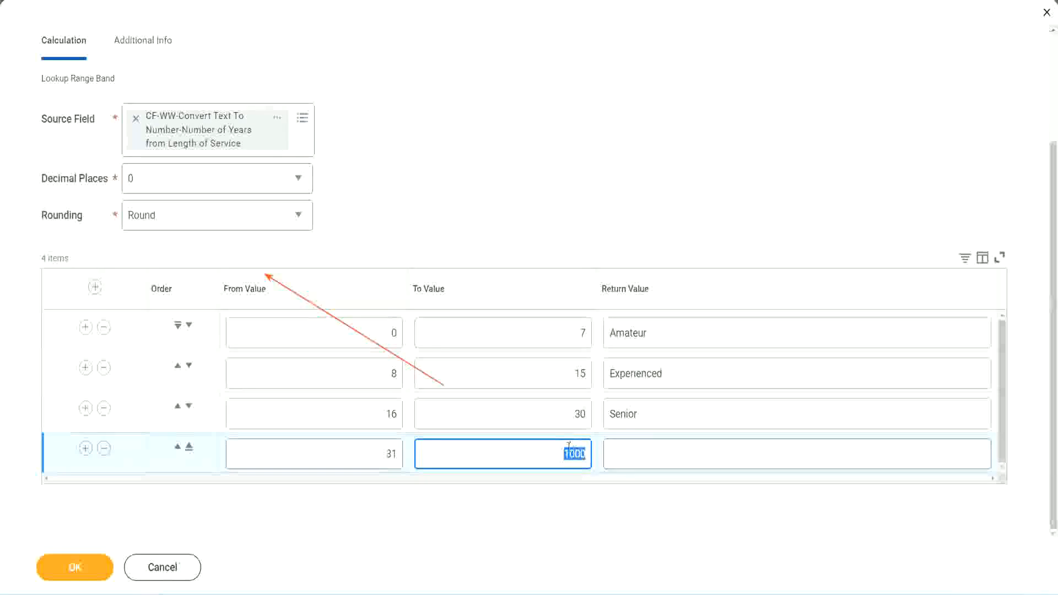
drag(569, 449, 593, 451)
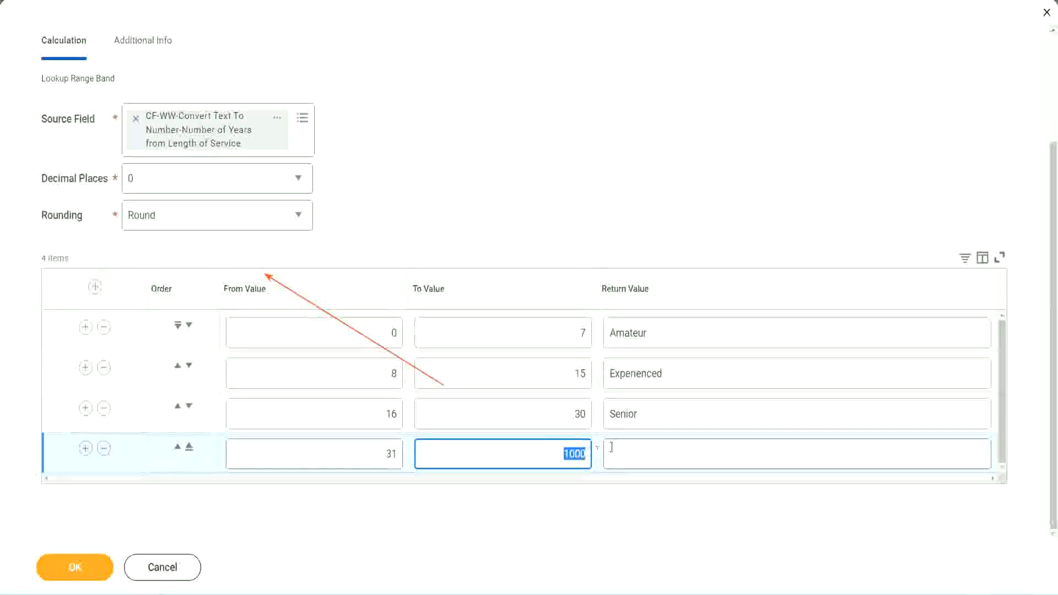
click(660, 454)
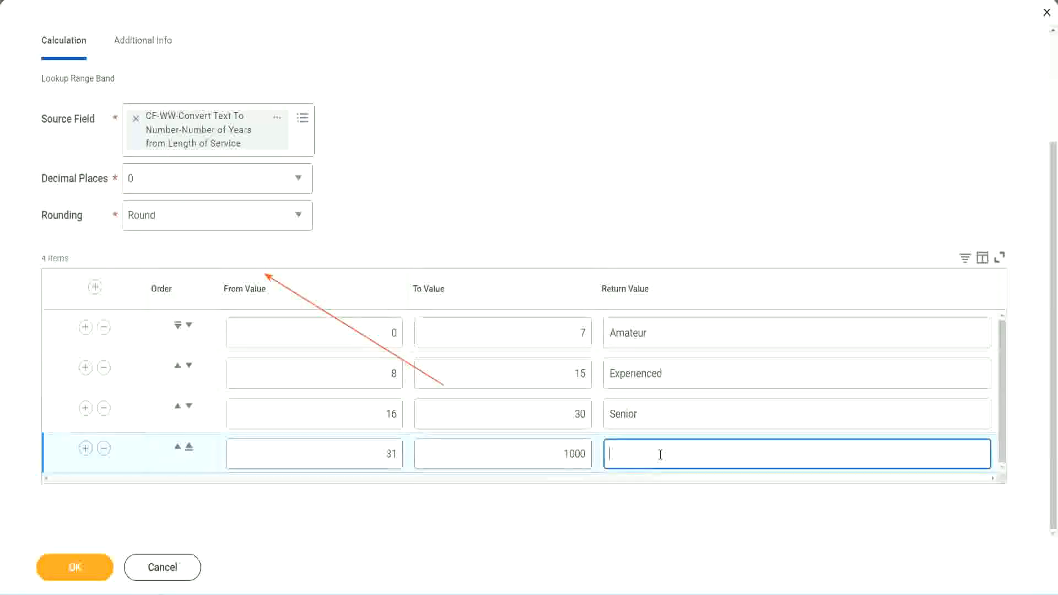
text(Legend)
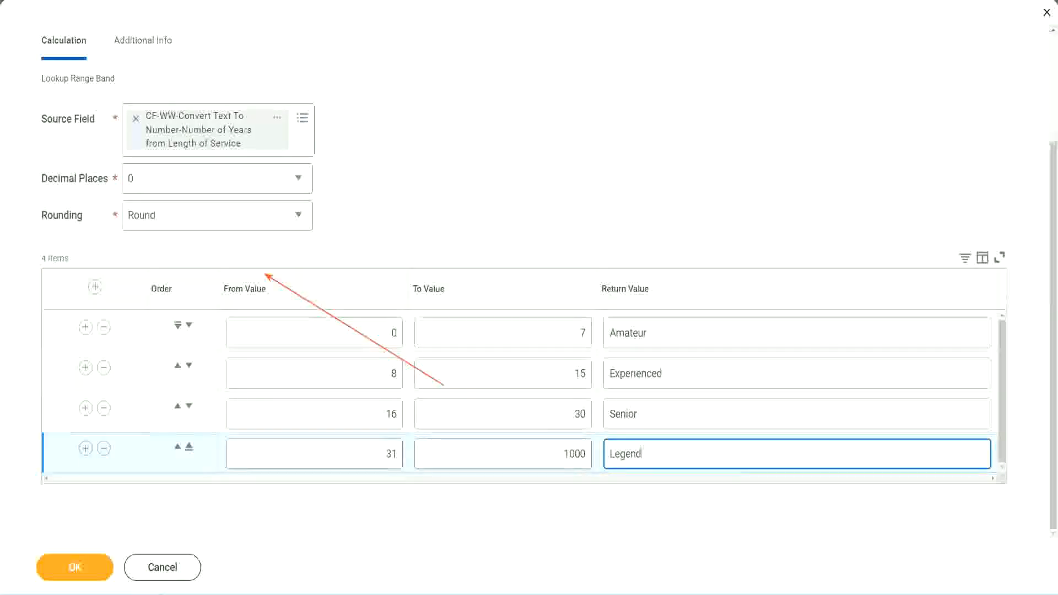
Review the four band rows' ranges and return values
click(494, 183)
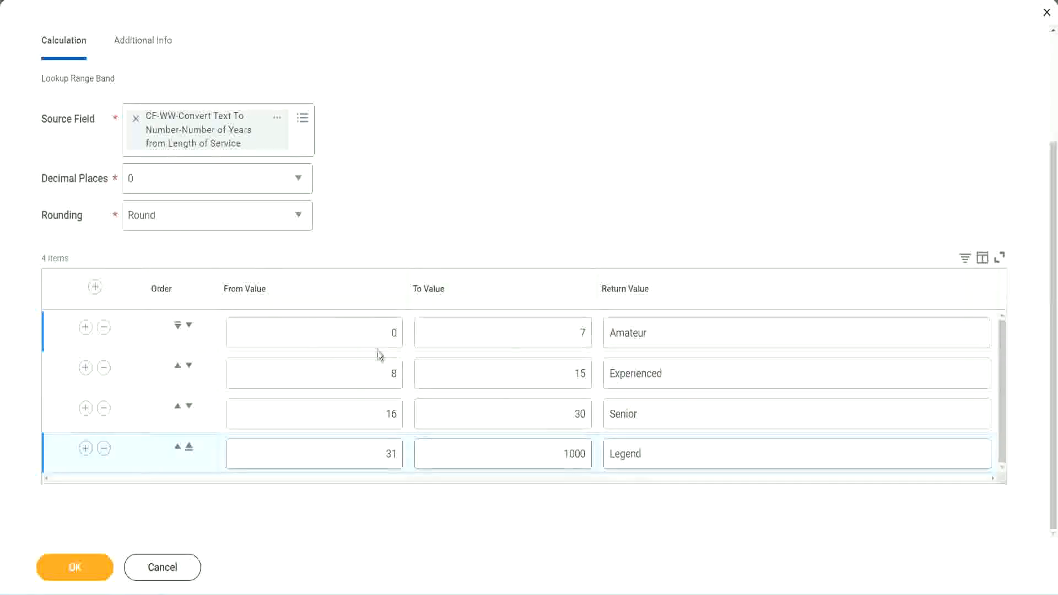
click(688, 333)
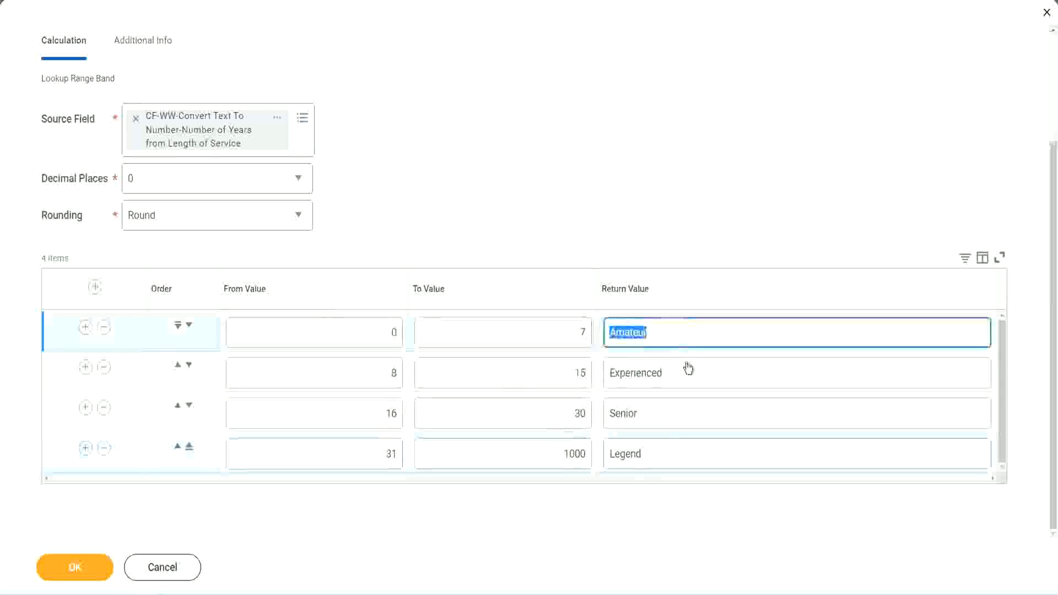
click(684, 375)
click(668, 421)
click(667, 454)
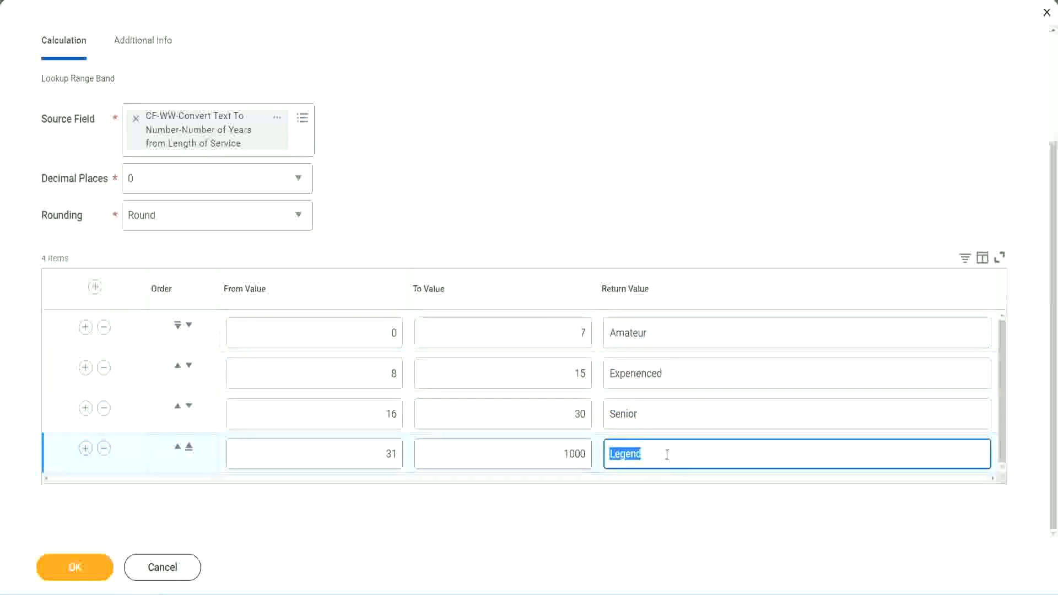
click(338, 335)
click(692, 345)
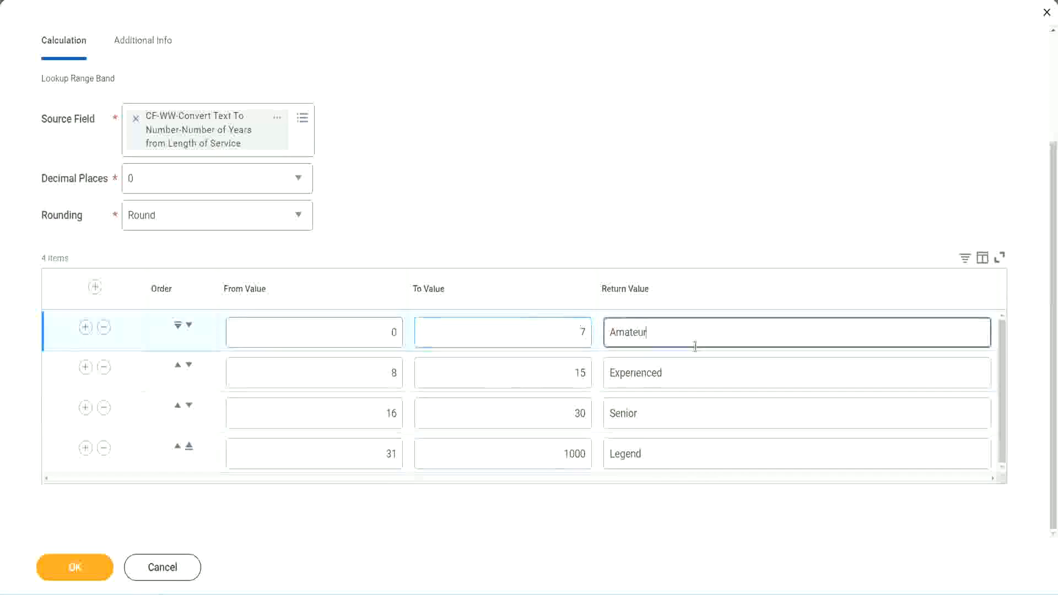
click(675, 422)
click(664, 450)
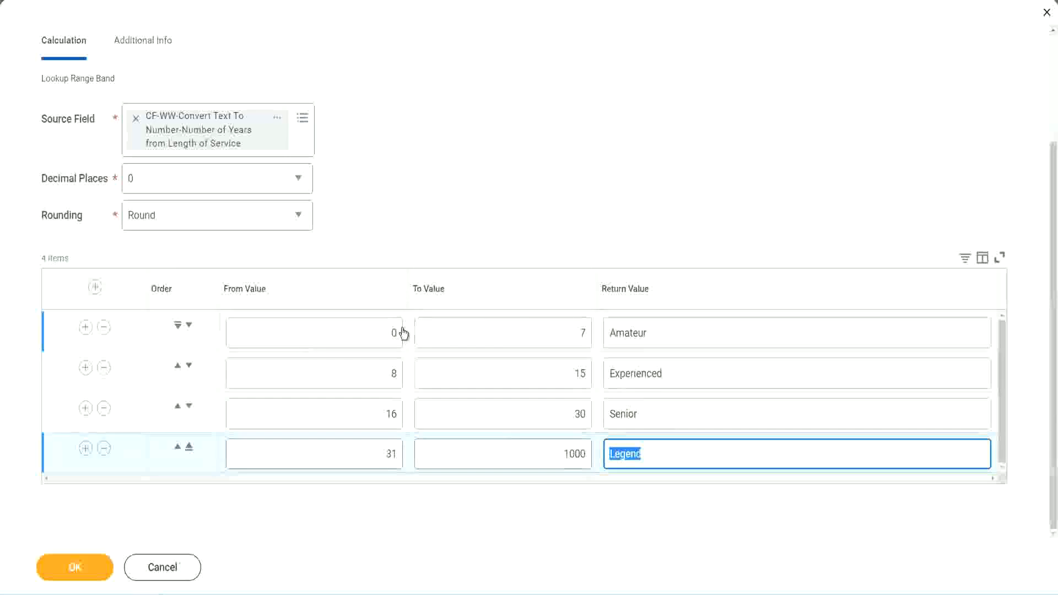
click(512, 267)
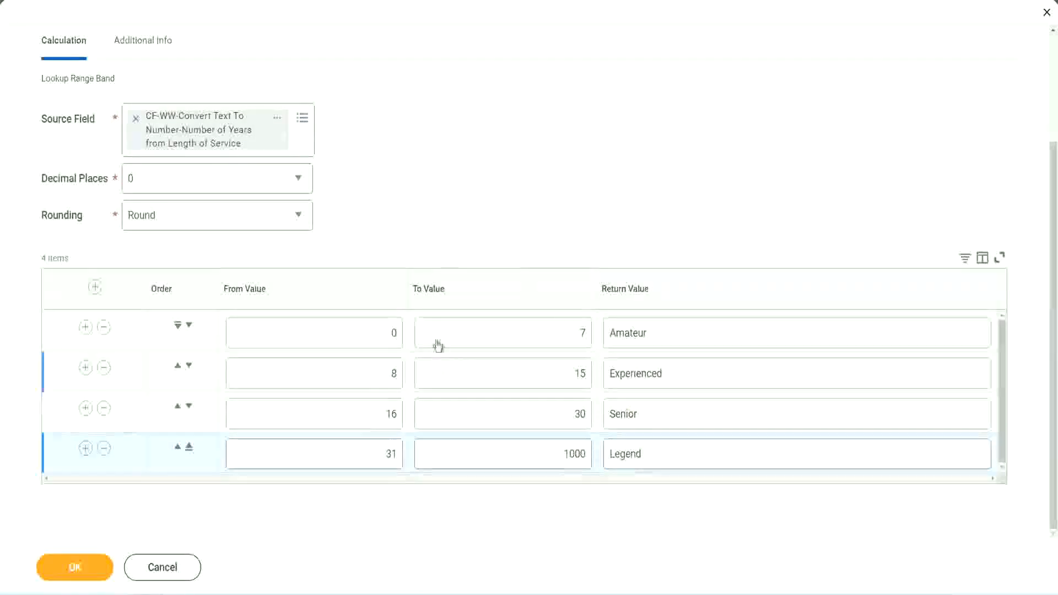
Save the calculated field and copy its name from the save confirmation page
click(73, 566)
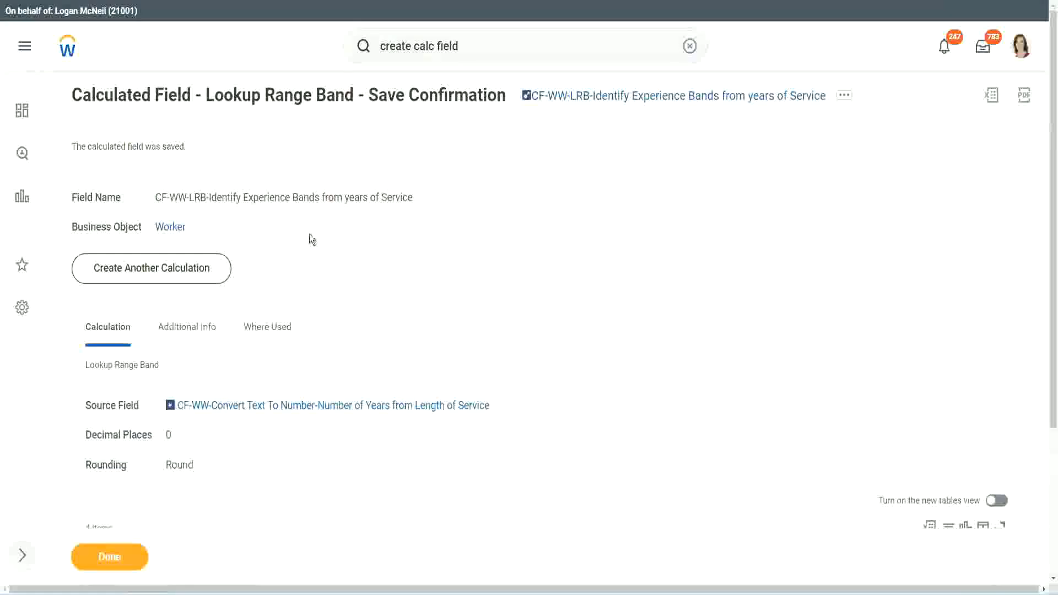
right_click(615, 101)
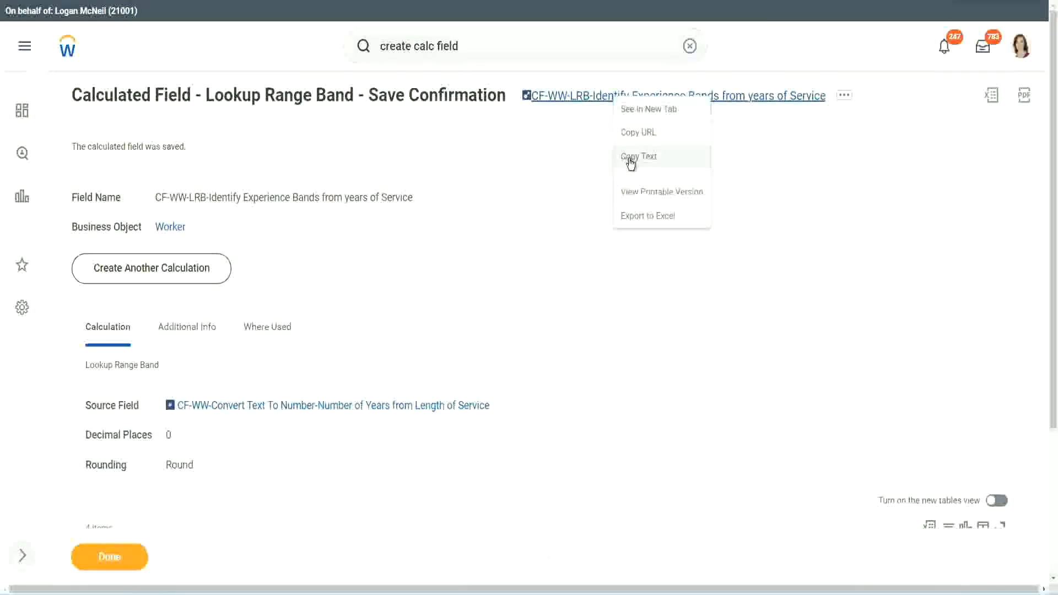
click(625, 163)
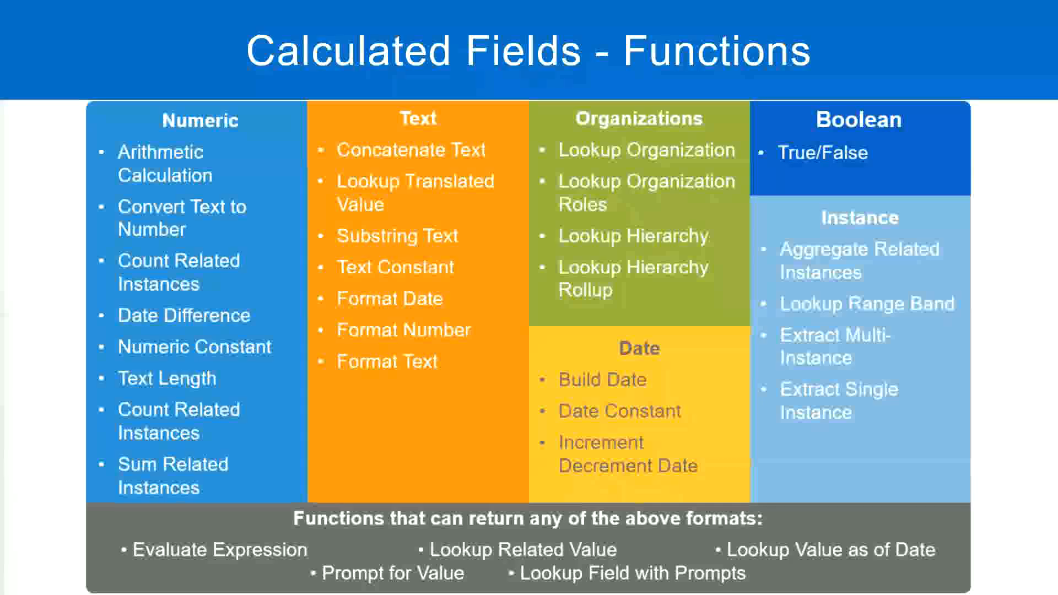
Switch to Notepad++ and add a new line reading 10,000 USD below the existing notes
key(alt+Tab)
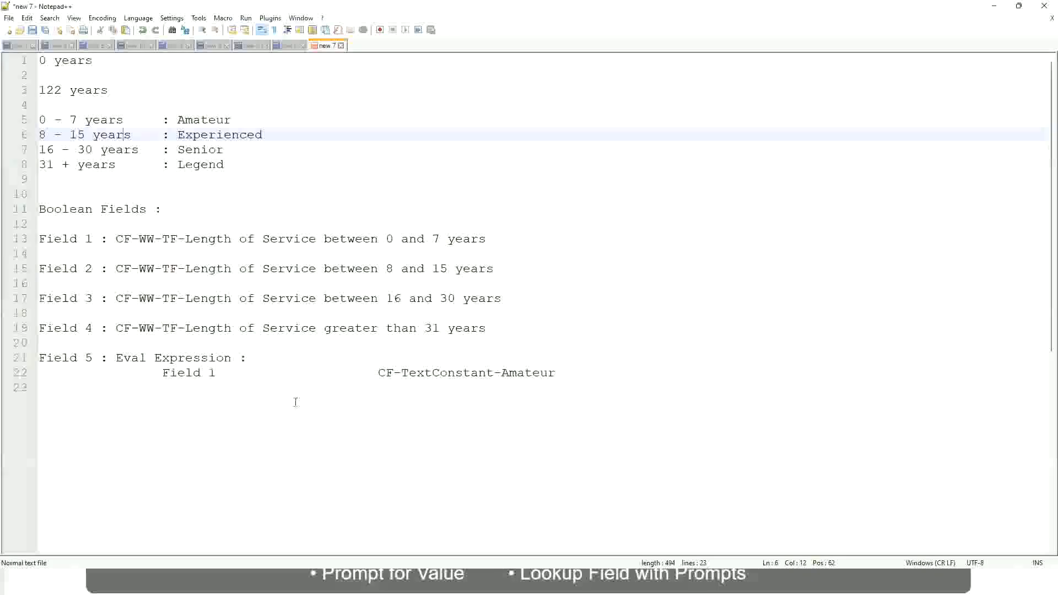
click(294, 404)
key(Return)
key(Return)
key(Return)
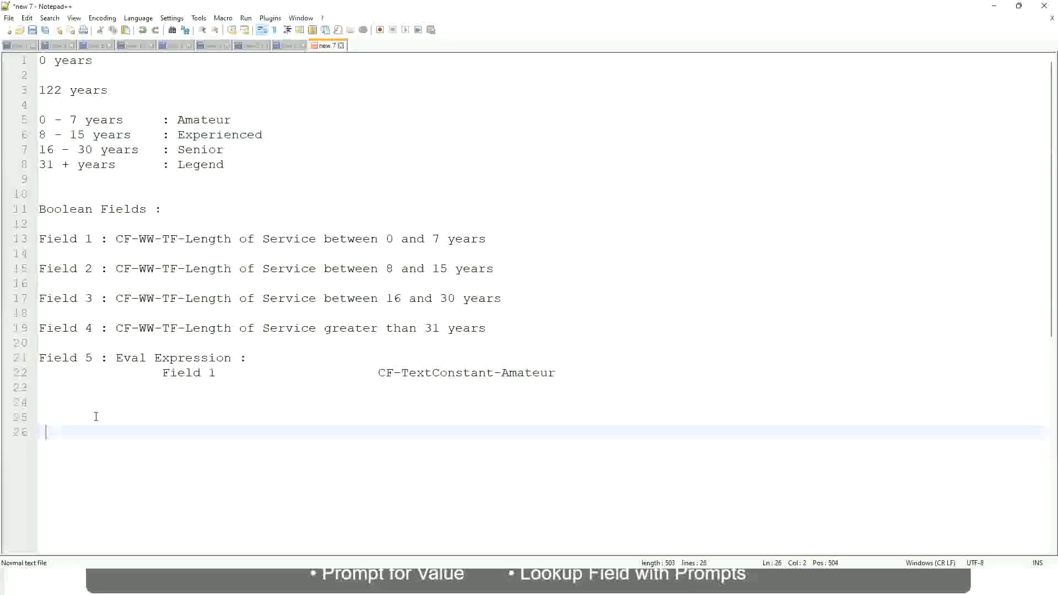
key(Home)
text(10,000 USD)
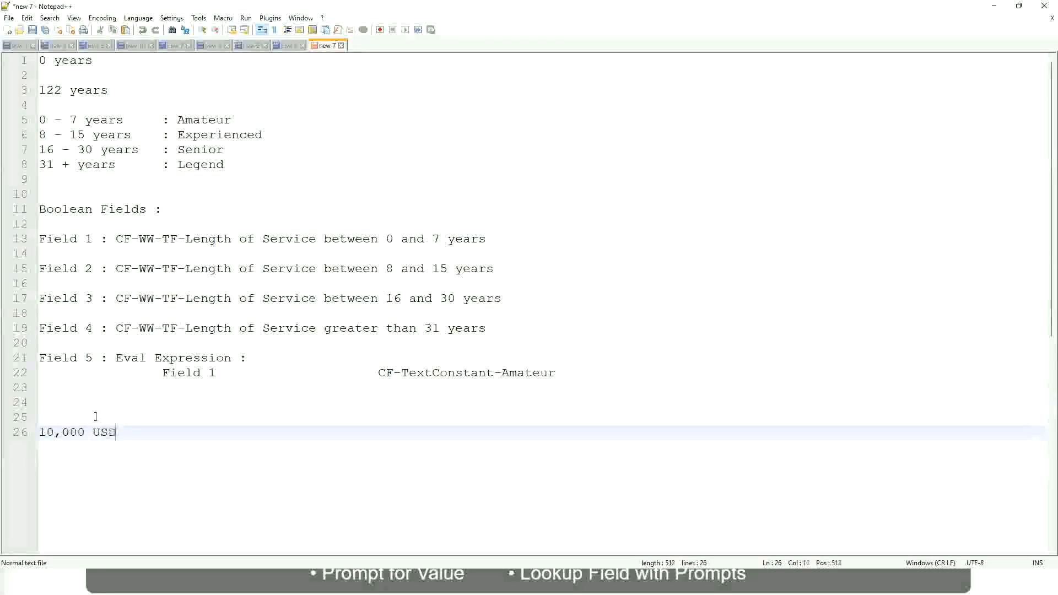
Add 1,000,000 a few tabs further along the same line
key(Tab)
key(Tab)
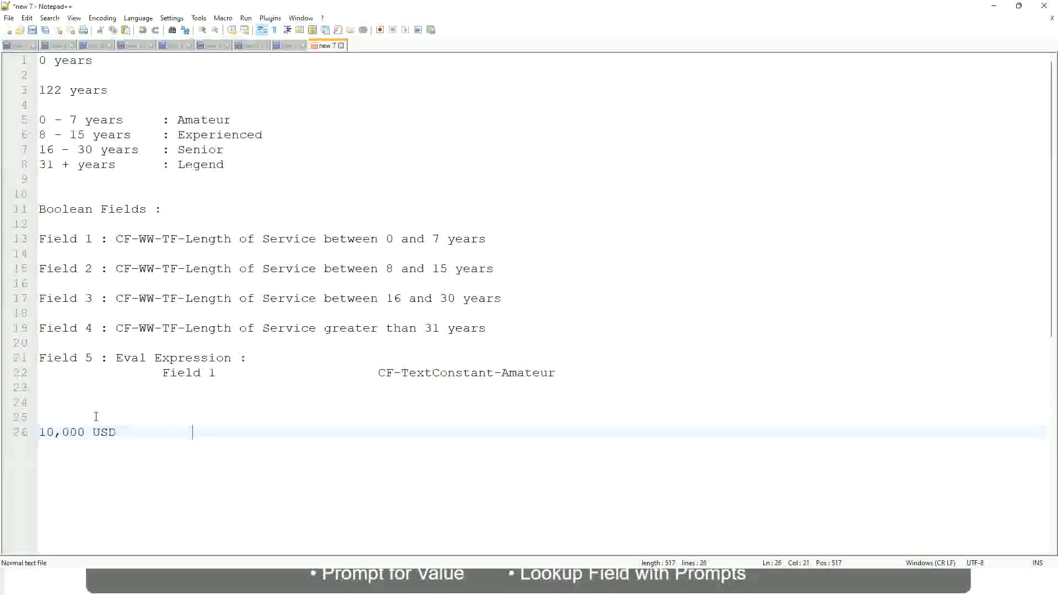
key(Tab)
key(Tab)
text(1,000,000)
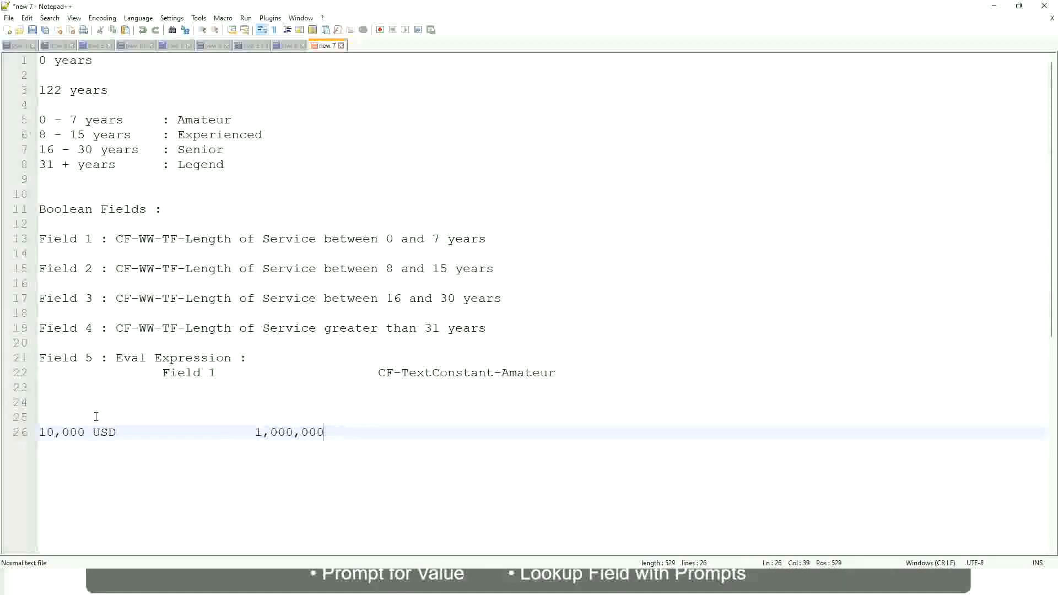
Append USD after the 1,000,000 figure on the same line
key(Left)
key(Left)
key(Left)
key(Left)
key(Left)
key(Left)
key(Left)
key(Left)
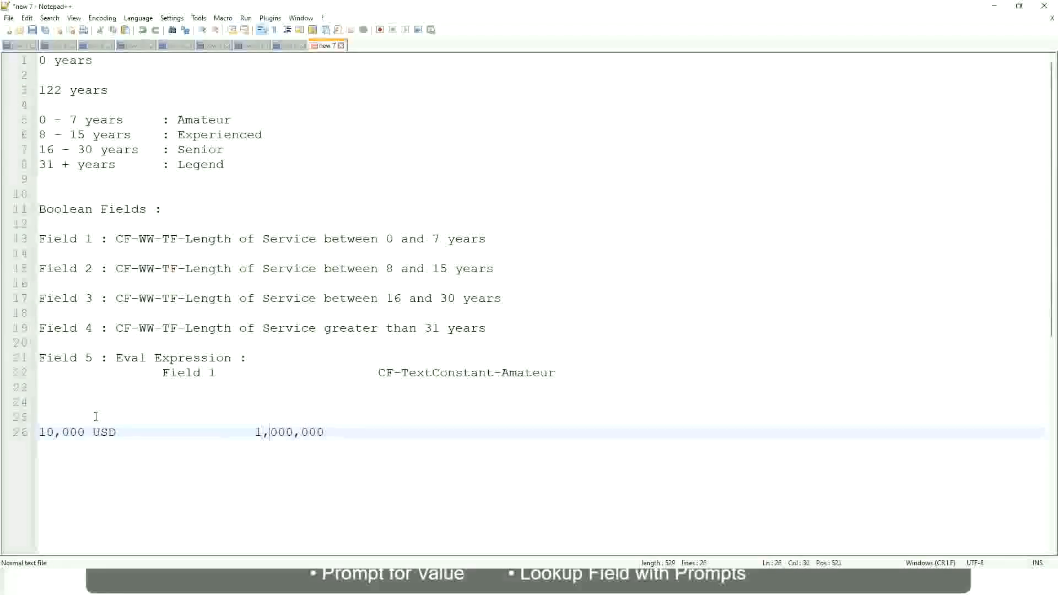
key(Right)
key(Right)
key(Right)
key(Right)
key(Right)
key(End)
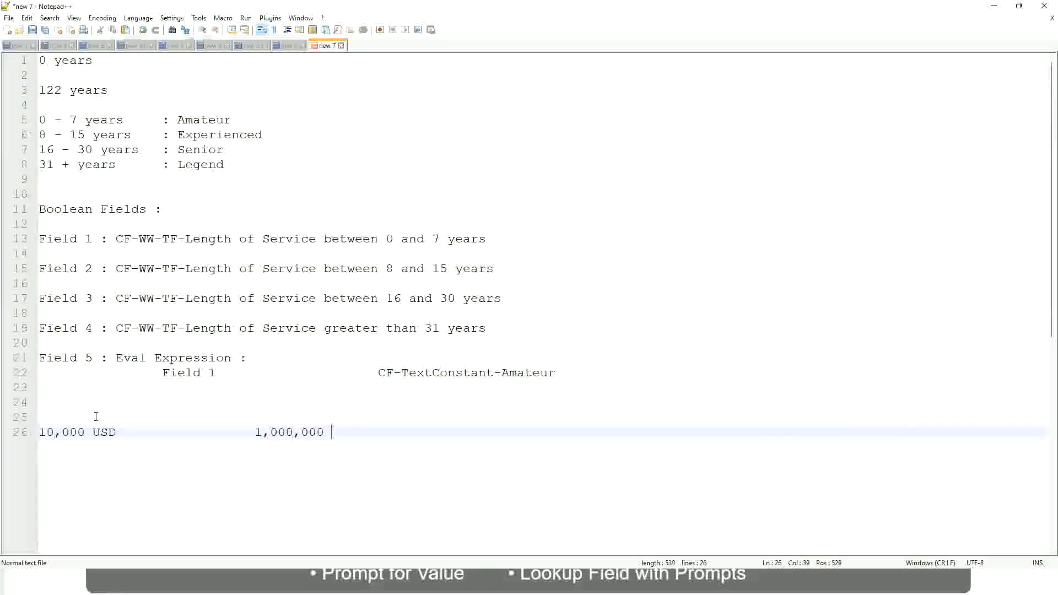
text(usd)
Add a band line reading 10 - 50,000 with the label : Low two lines below the amounts
key(Return)
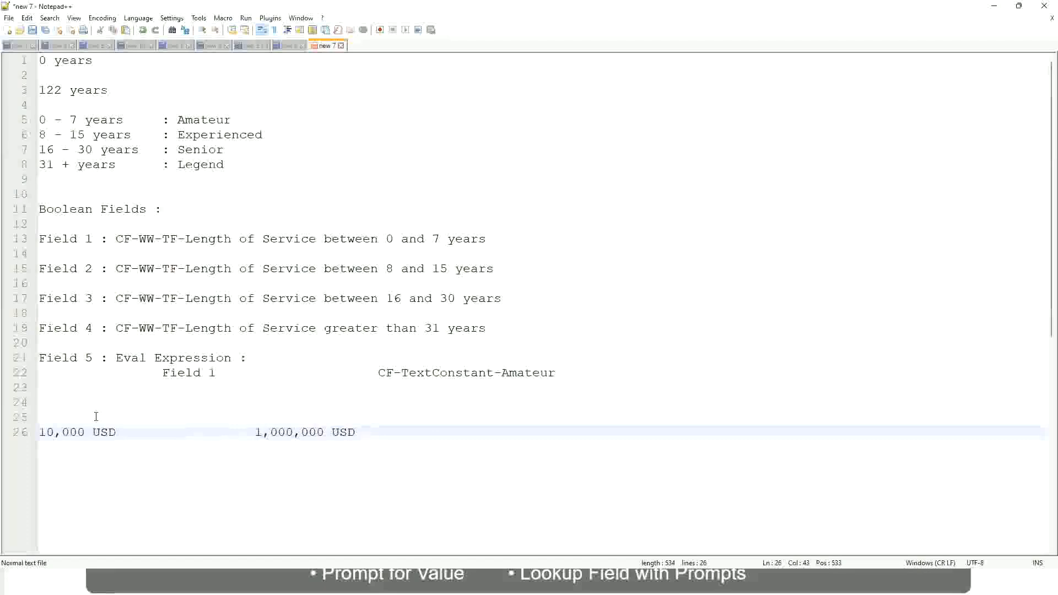
key(Return)
key(Return)
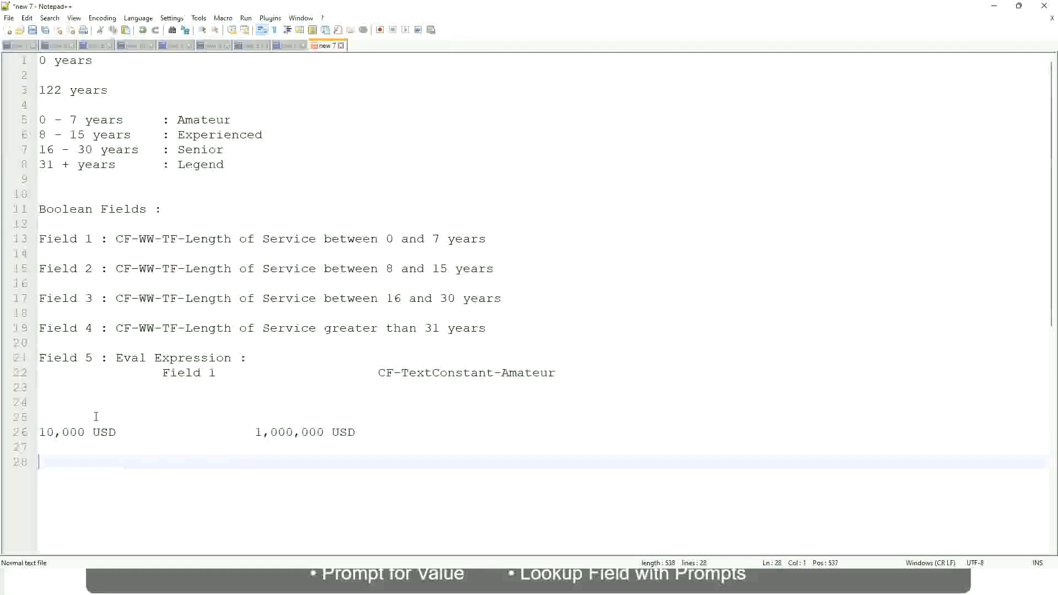
text(10 - 50,000)
key(Tab)
key(Tab)
key(Tab)
key(Tab)
text(: Low)
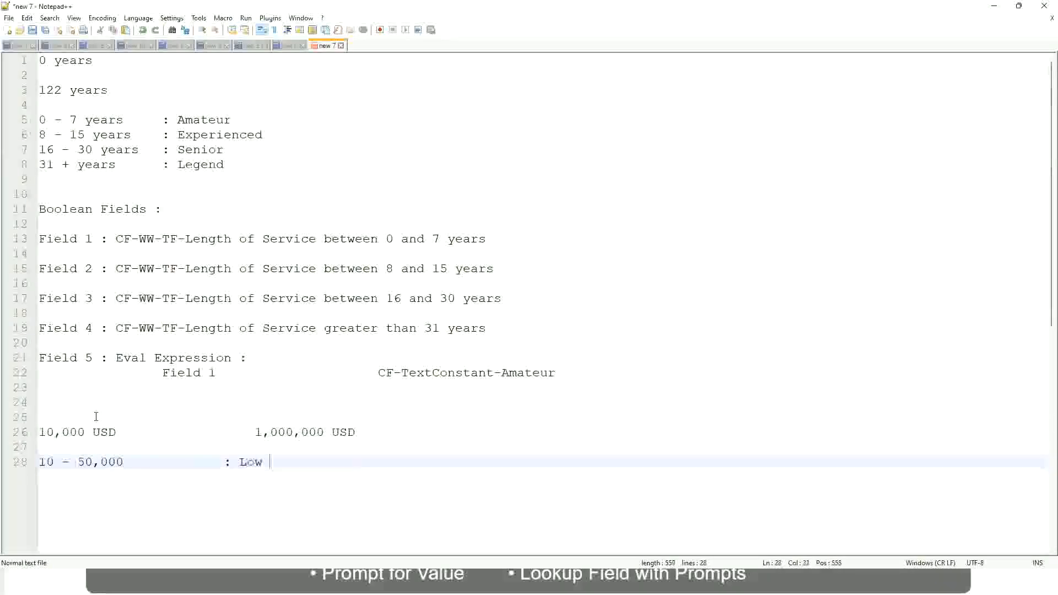
Add the line 50,001 - 150,000 with the label : Medium directly beneath the Low band
key(Return)
key(Return)
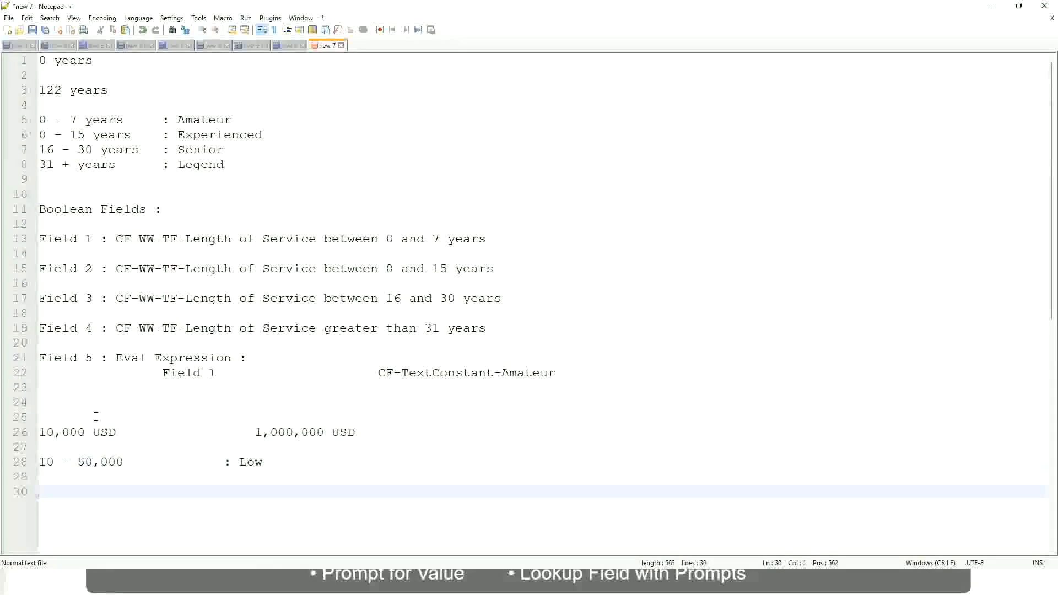
key(Up)
text(5)
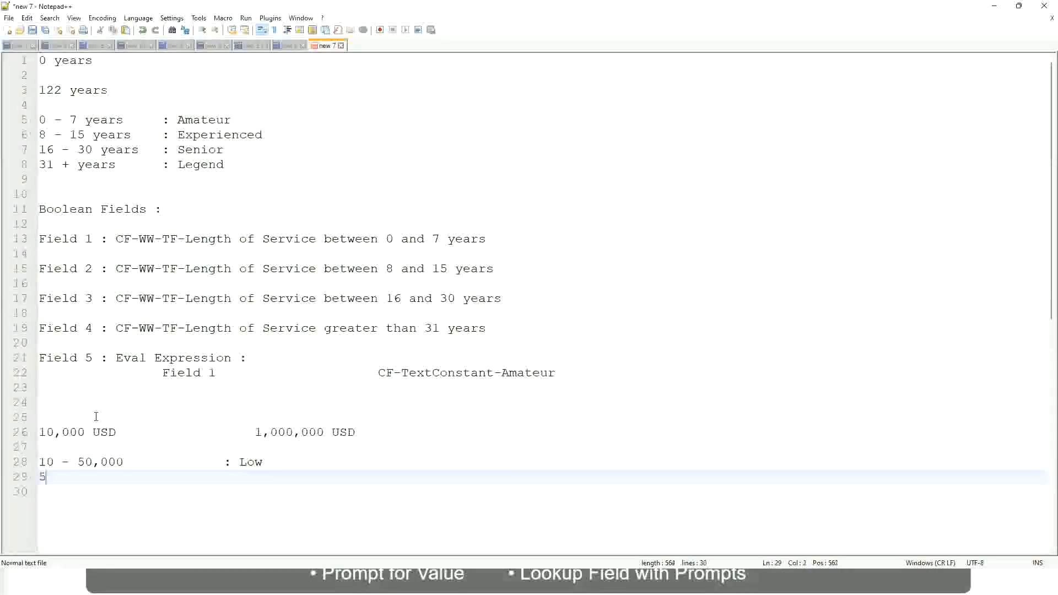
text(0,001 - 150)
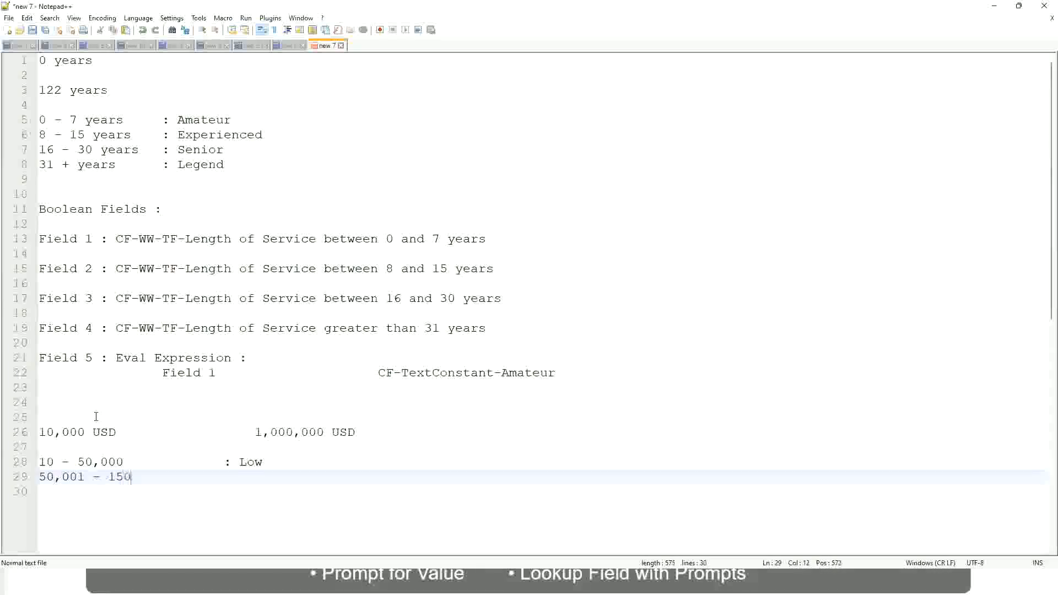
text(,000)
key(Tab)
key(Tab)
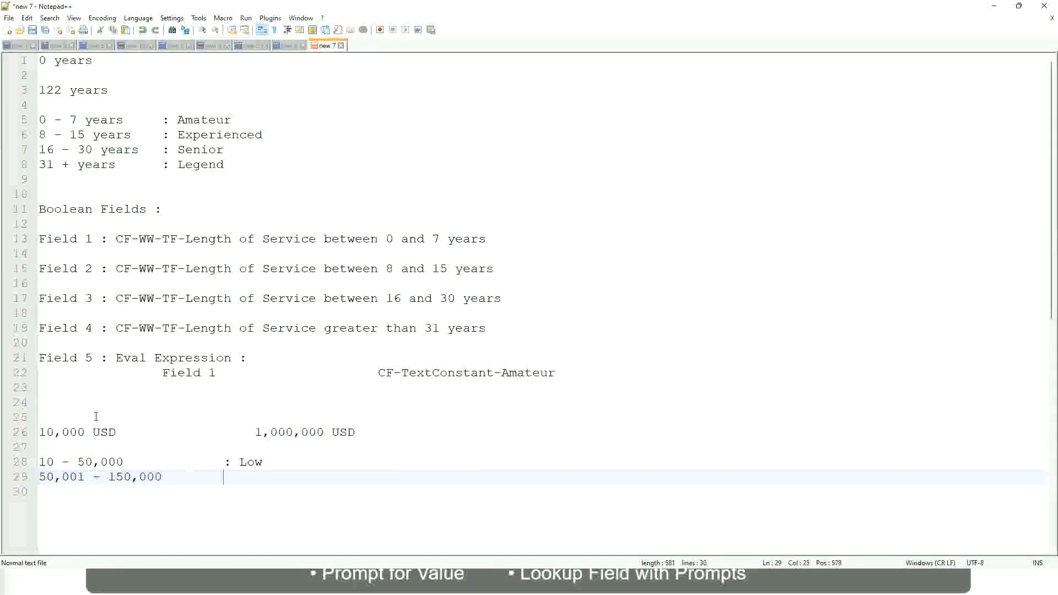
text(: Medium)
key(Return)
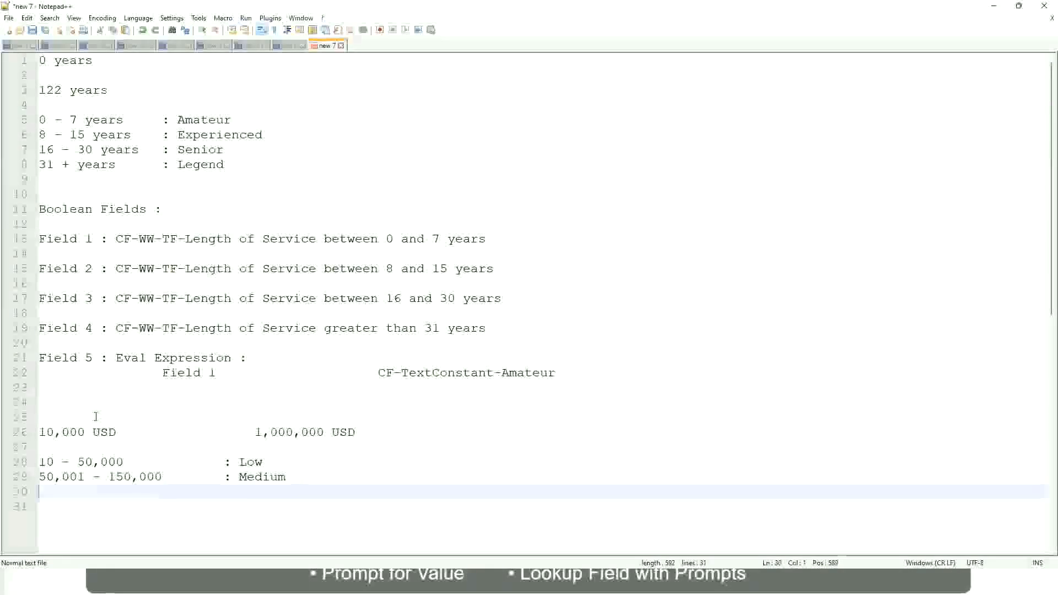
Add a final band line reading > 150,000 with the label : High
text(> 1)
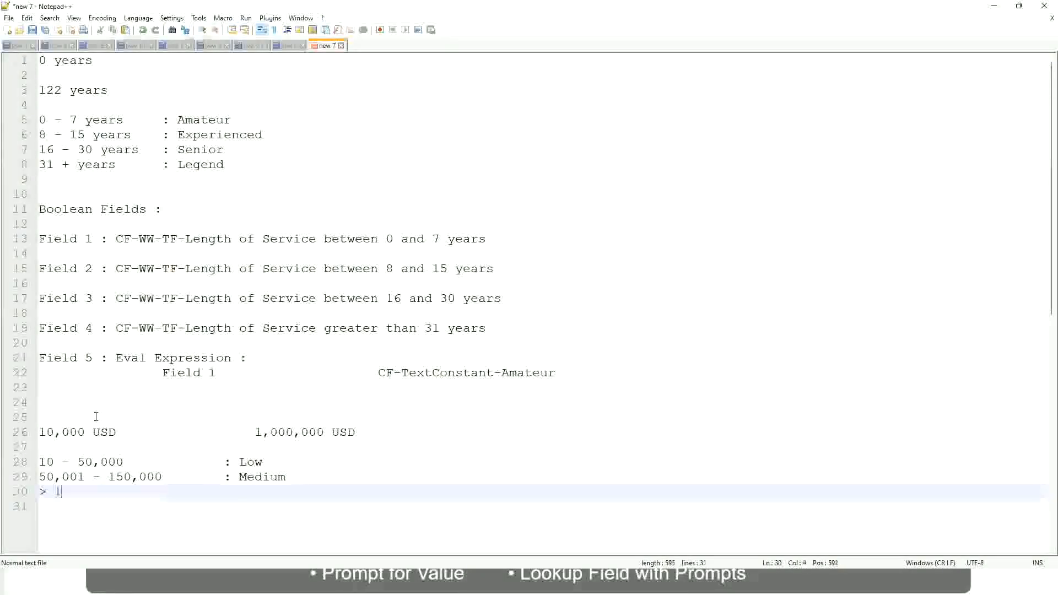
text(50,000)
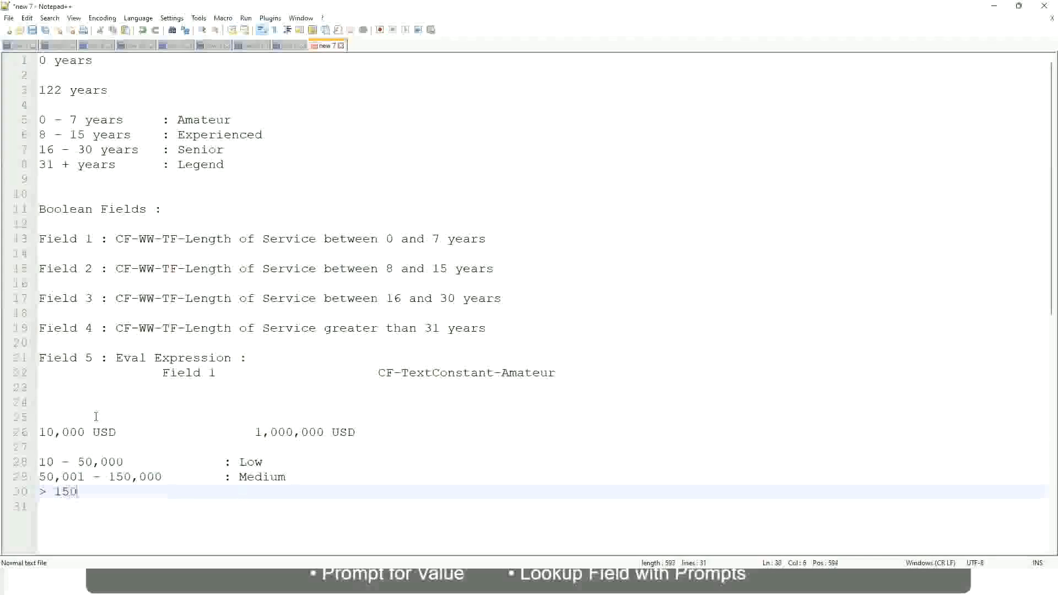
key(Tab)
key(Tab)
key(Tab)
key(Tab)
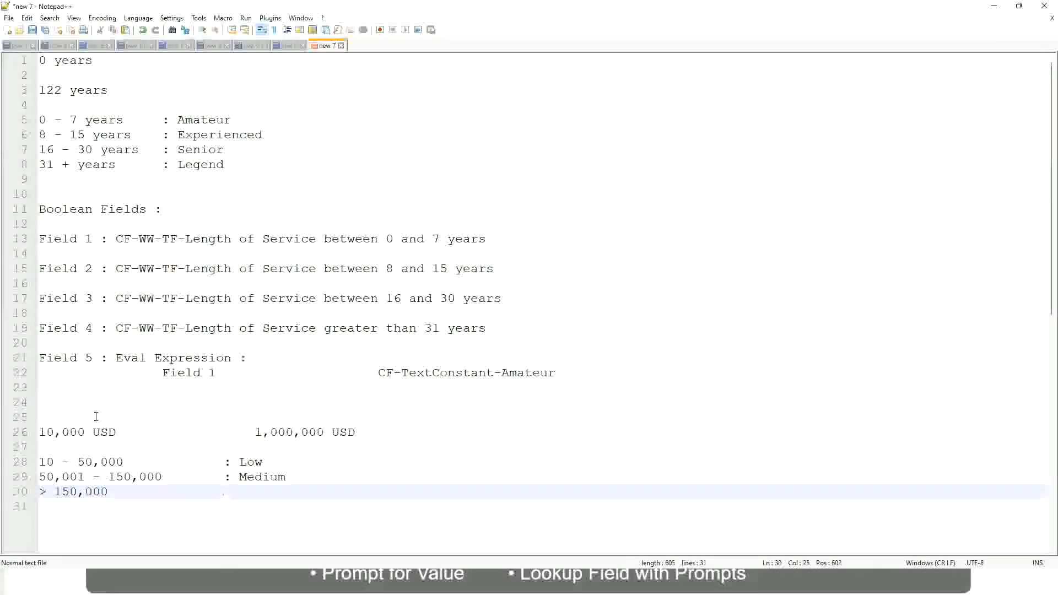
text(: High)
Review the USD amount range and the Low, Medium and High band lines
click(33, 432)
click(33, 432)
click(44, 432)
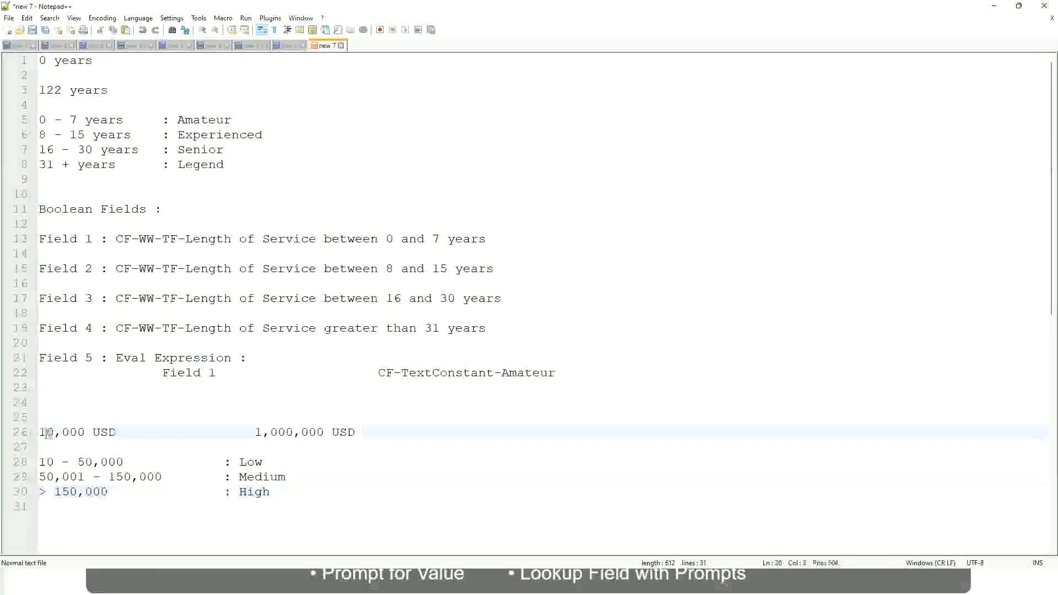
double_click(316, 432)
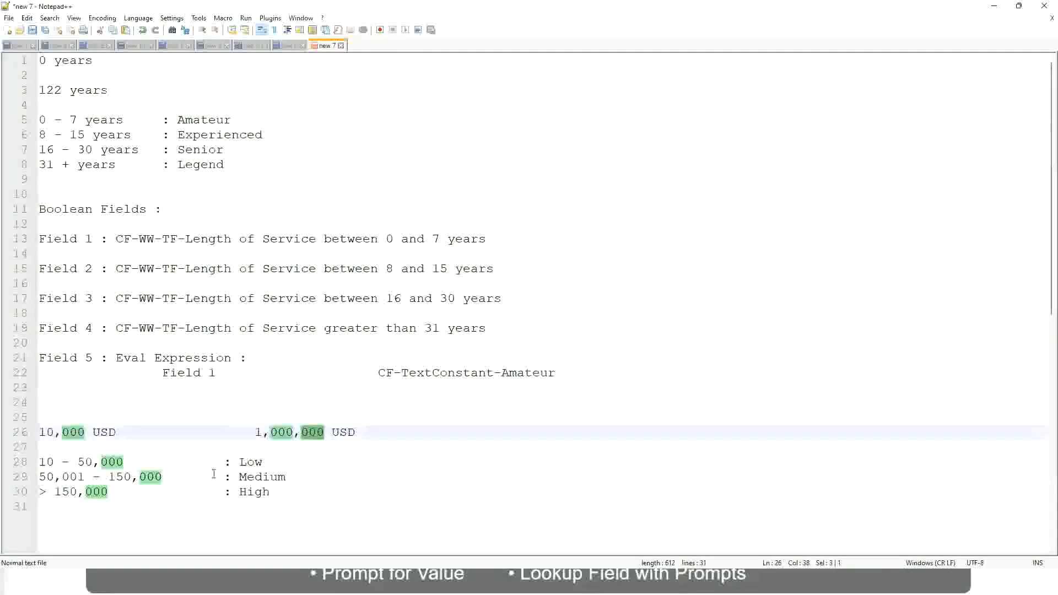
click(194, 476)
click(34, 432)
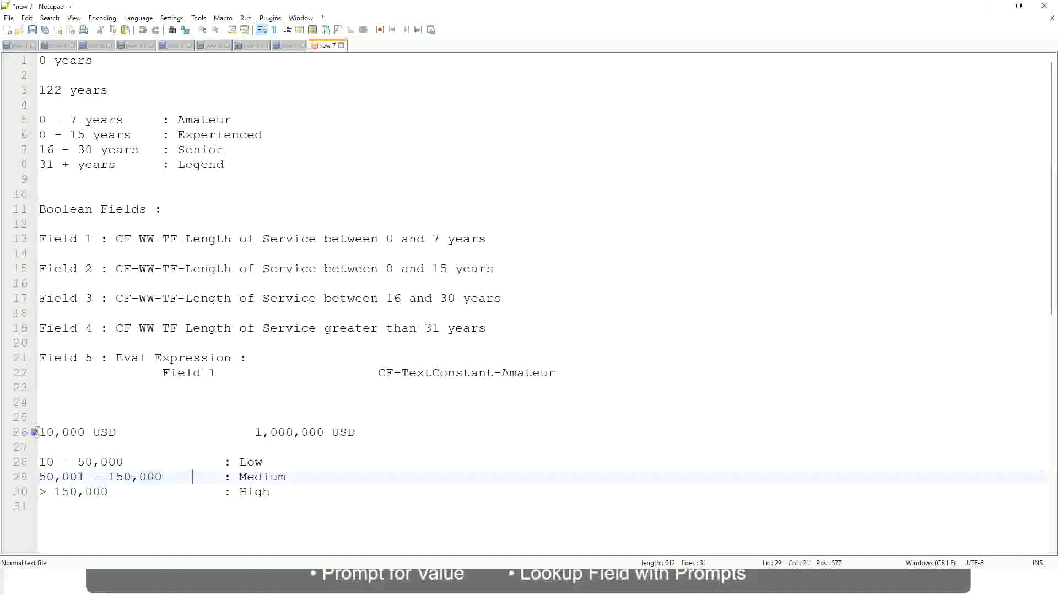
click(327, 433)
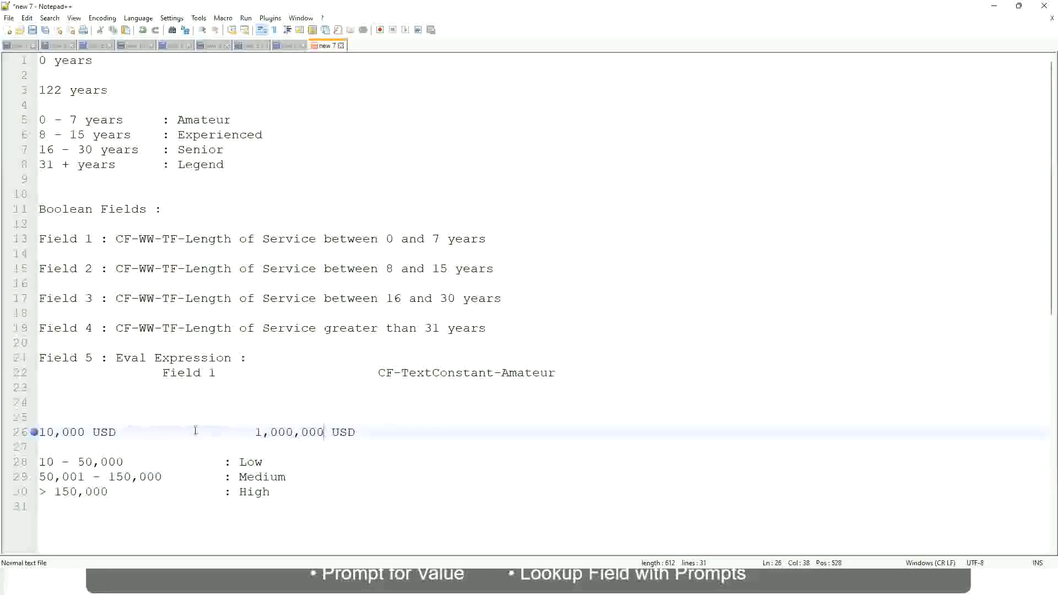
click(261, 463)
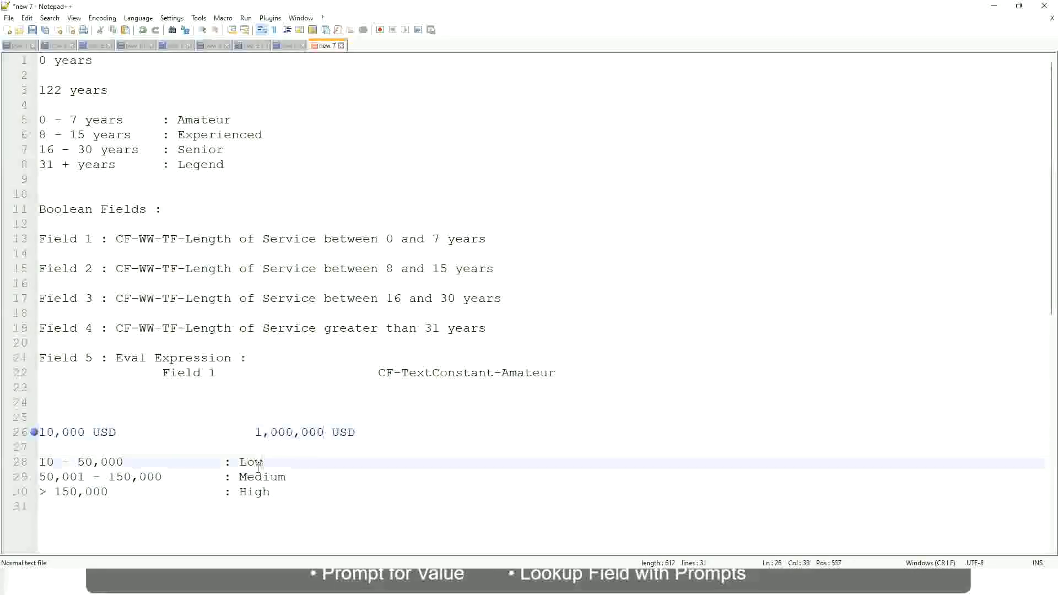
click(257, 468)
click(254, 478)
click(254, 494)
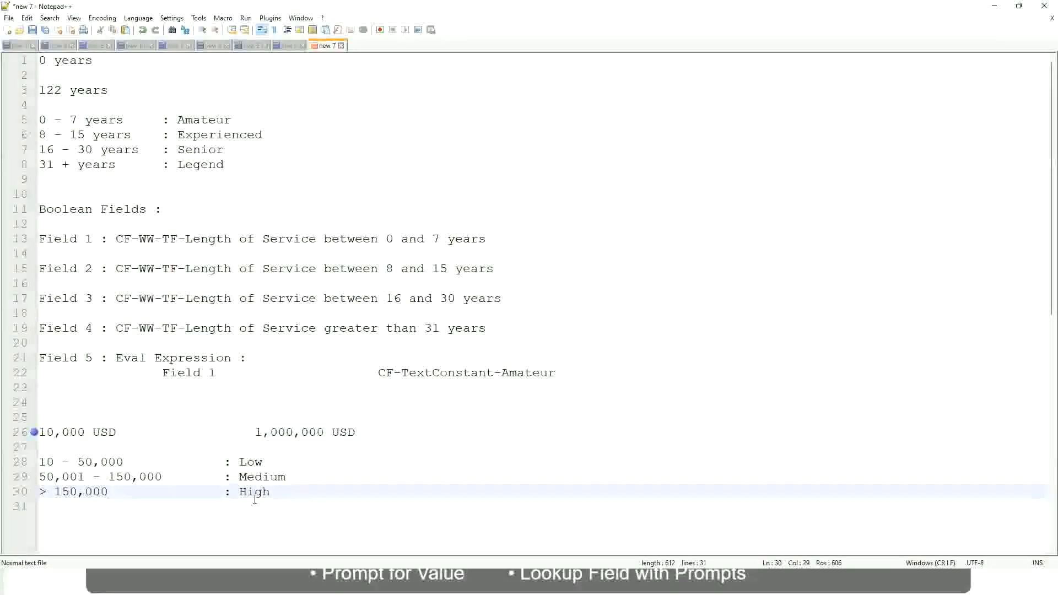
click(133, 449)
click(259, 504)
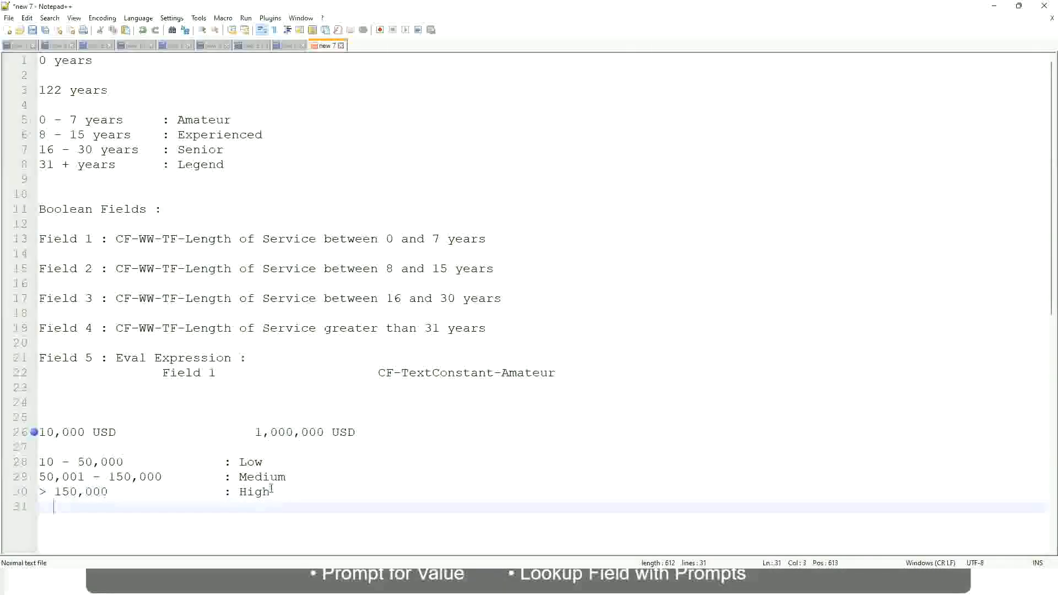
click(272, 490)
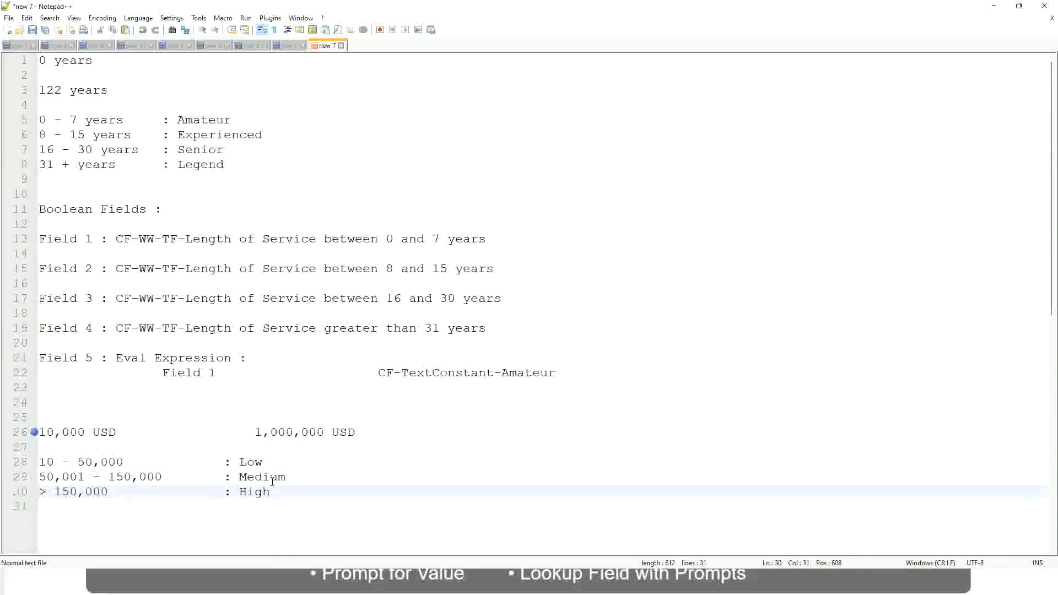